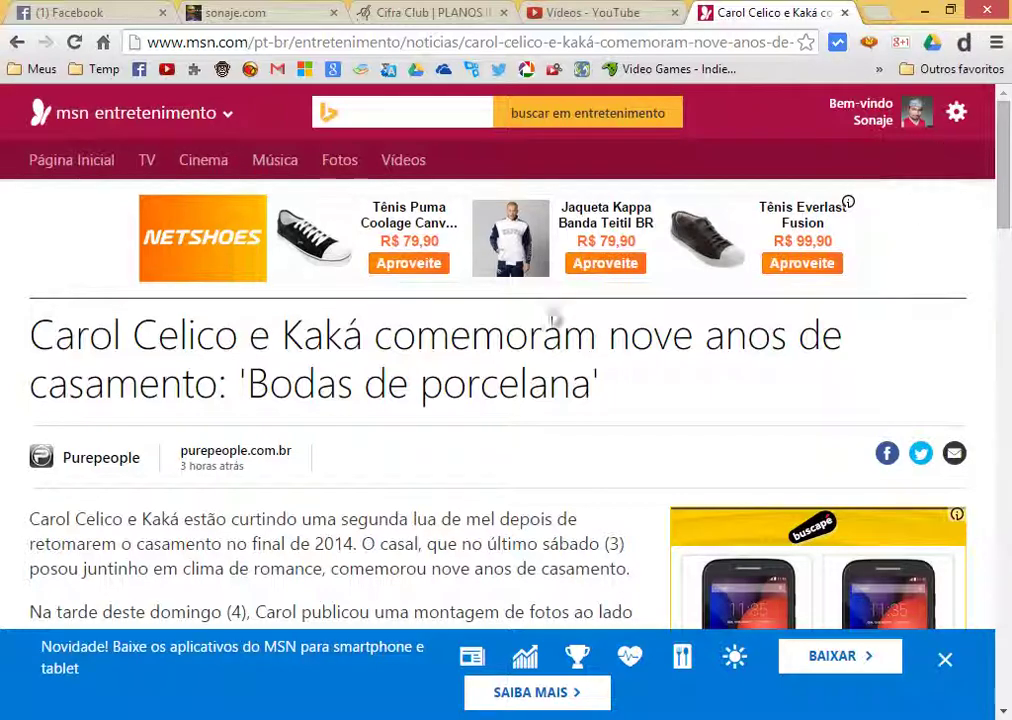
# Step: Resolve the name conflict in the pending Projetos-videos move by replacing the destination files, and minimize the progress window
pyautogui.click(343, 718)
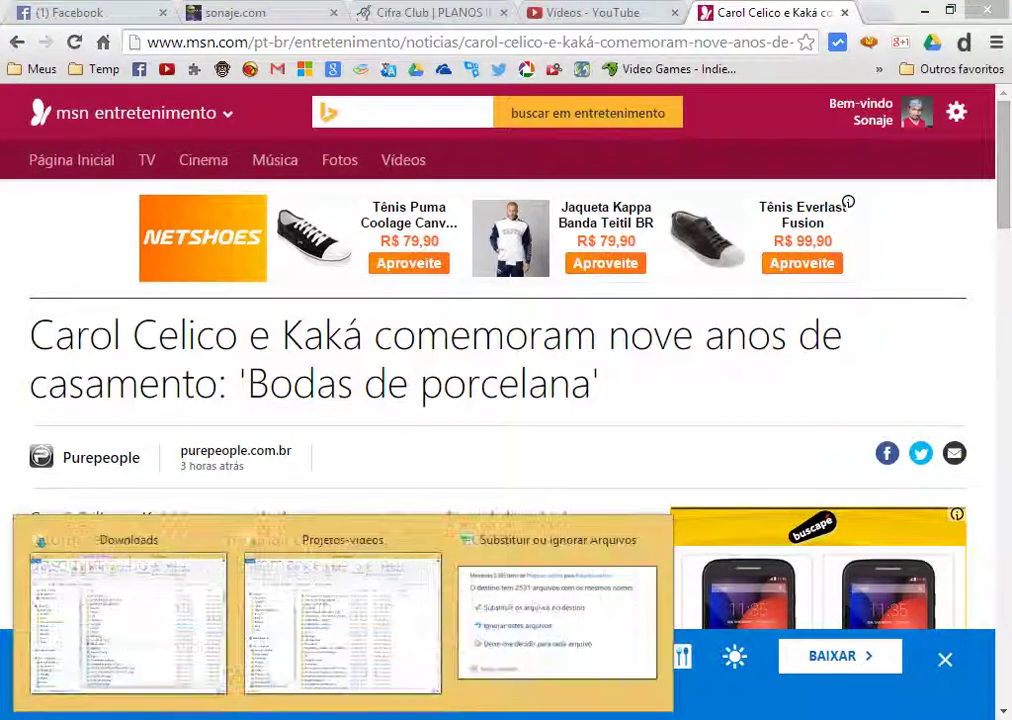
pyautogui.click(542, 600)
pyautogui.click(420, 218)
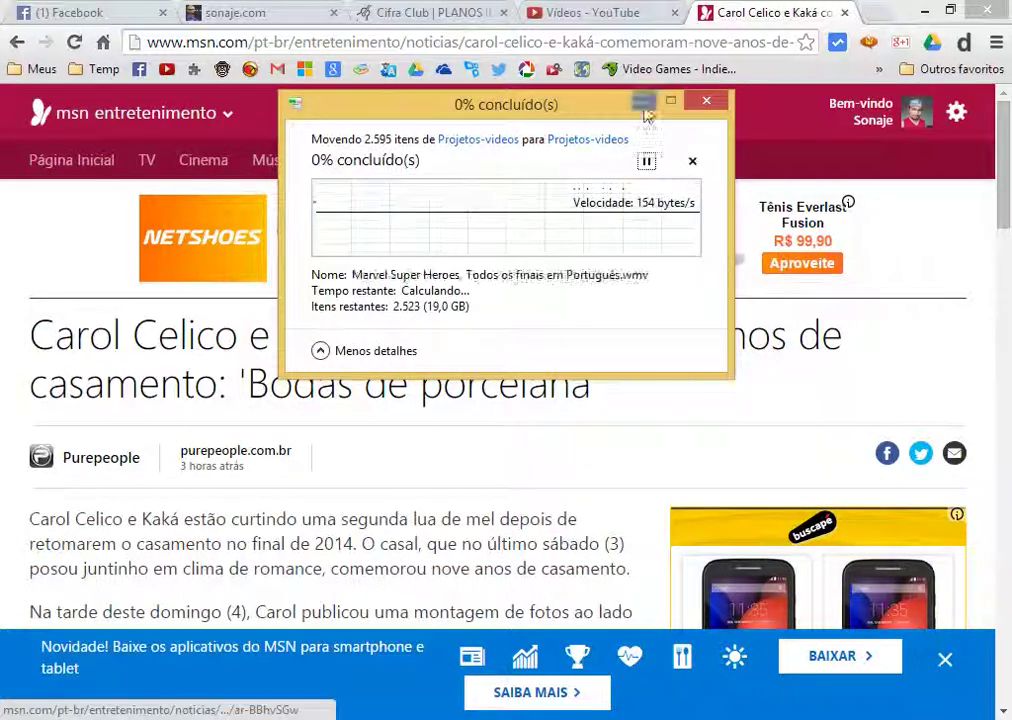
pyautogui.click(644, 101)
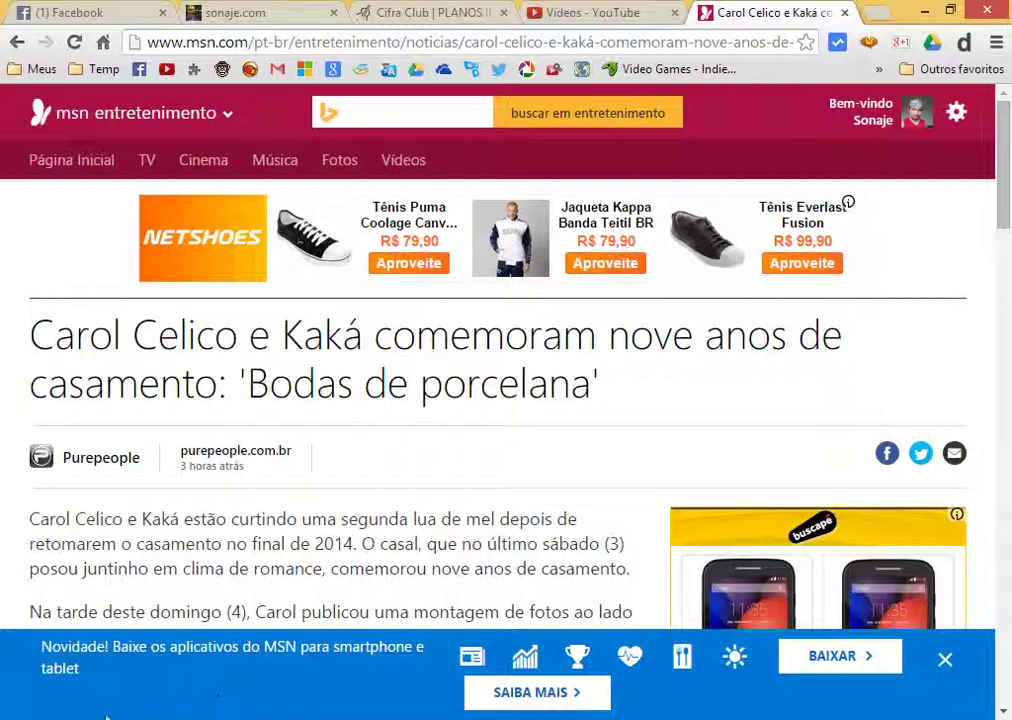
# Step: Switch to the Downloads folder in File Explorer and select MiniLyrics.exe
pyautogui.moveTo(107, 716)
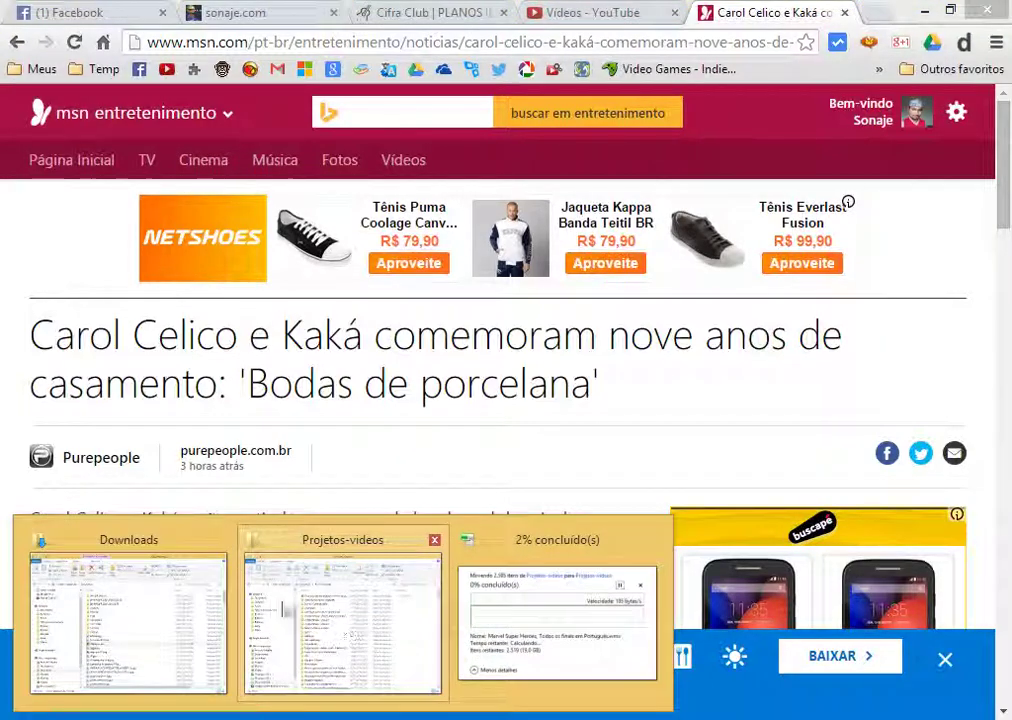
pyautogui.click(115, 605)
pyautogui.click(345, 445)
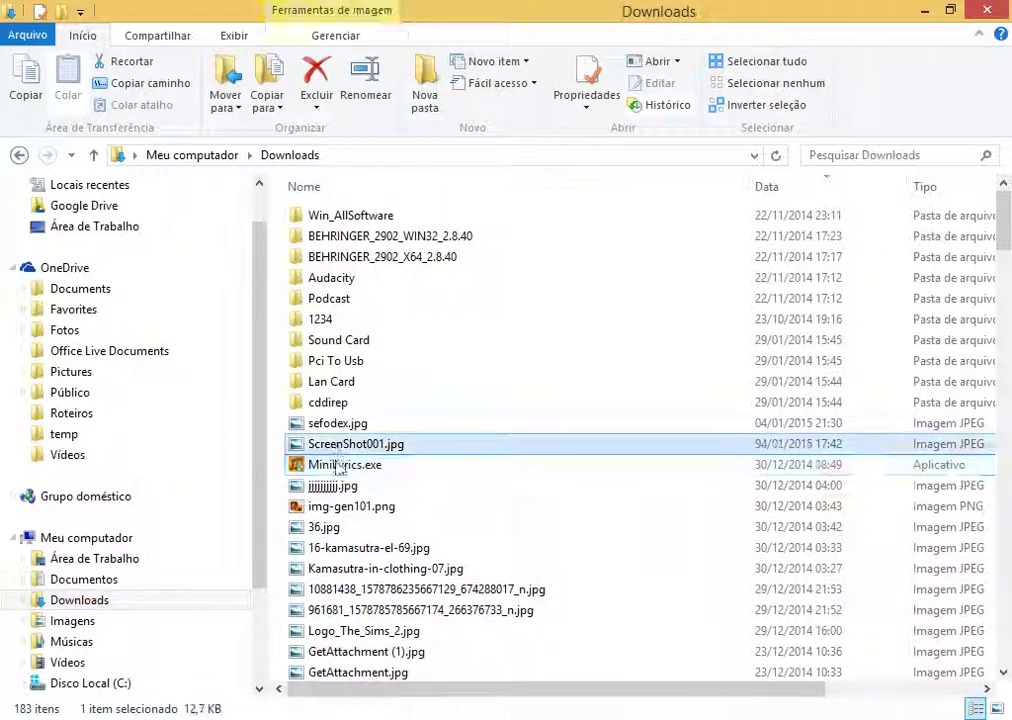
pyautogui.click(338, 465)
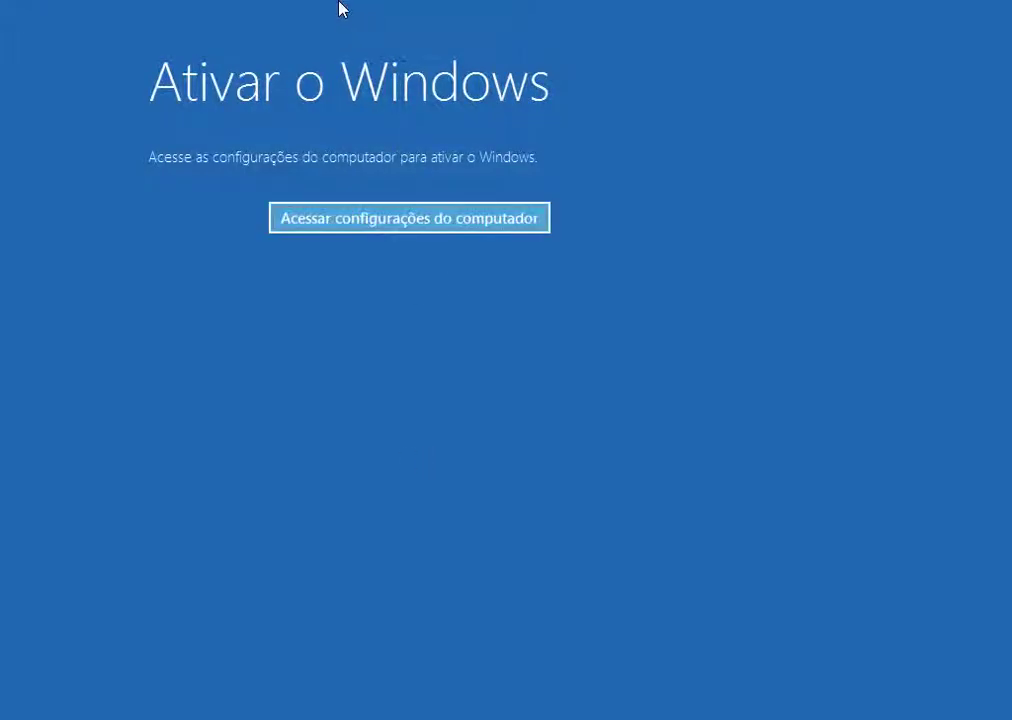
# Step: Dismiss the Windows activation prompt by going to the computer settings and closing them
pyautogui.click(418, 220)
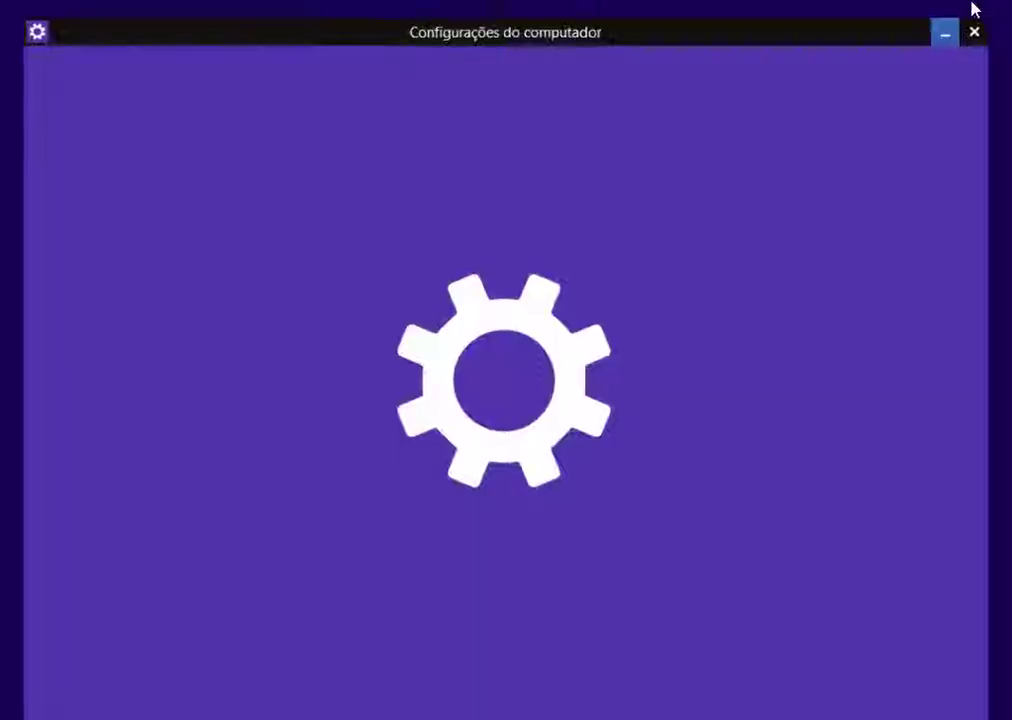
pyautogui.click(996, 10)
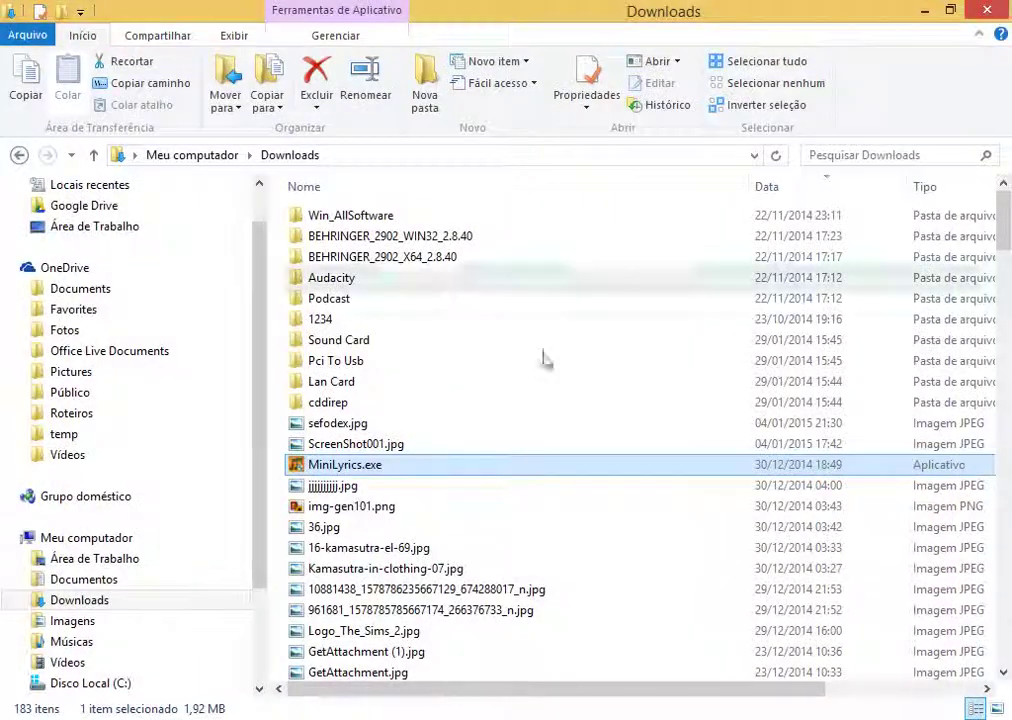
pyautogui.click(338, 485)
pyautogui.click(354, 468)
pyautogui.click(357, 447)
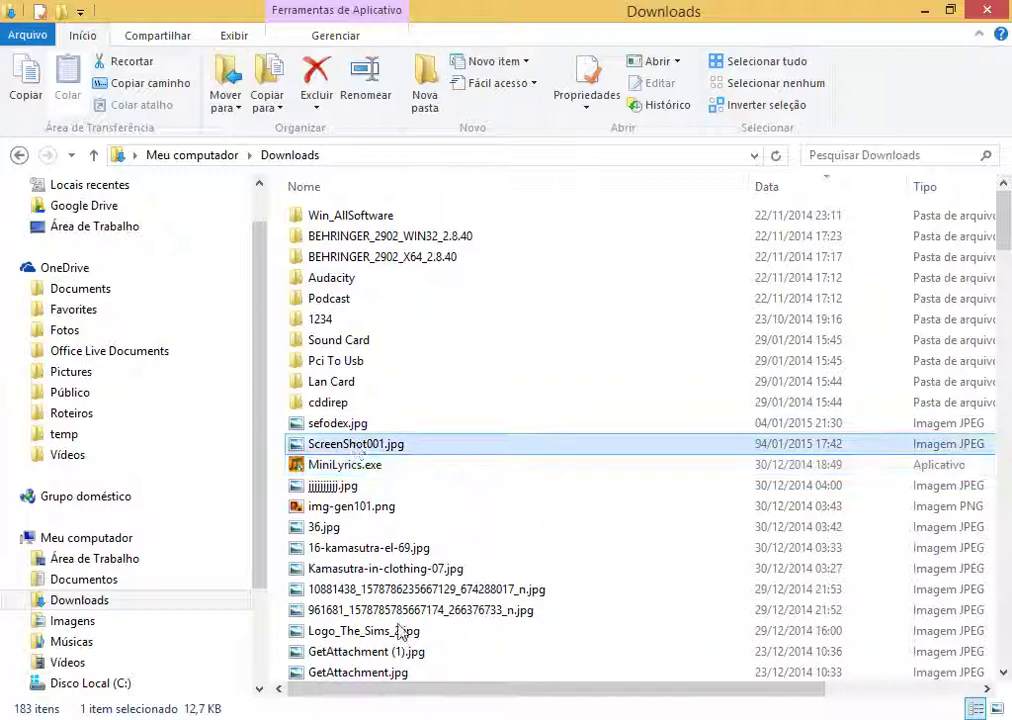
pyautogui.click(348, 470)
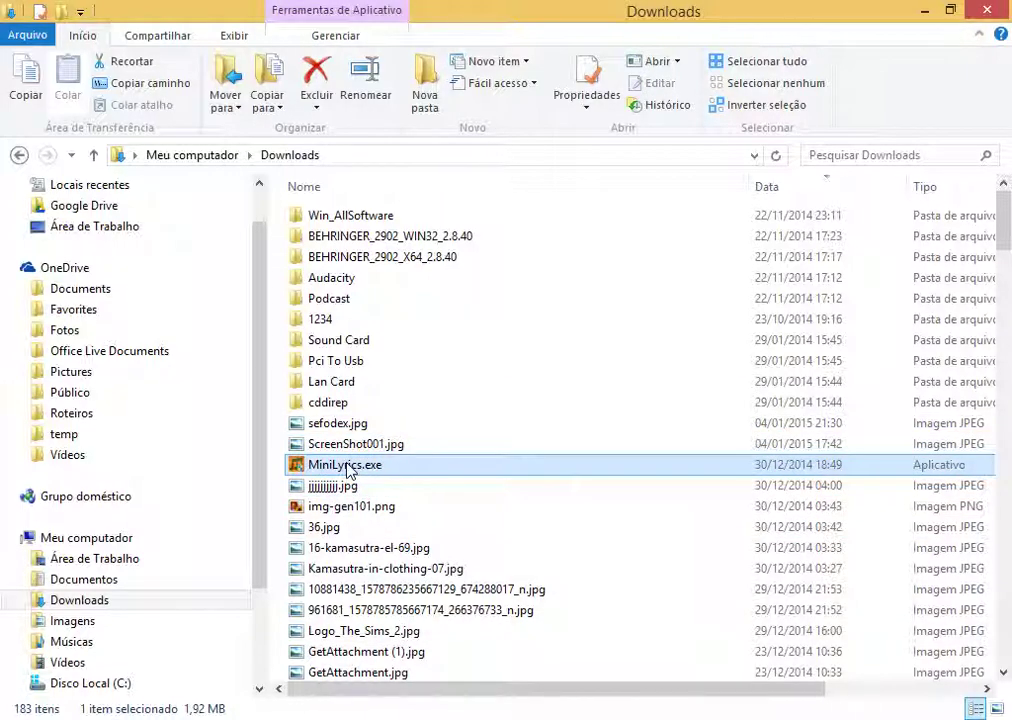
pyautogui.click(334, 488)
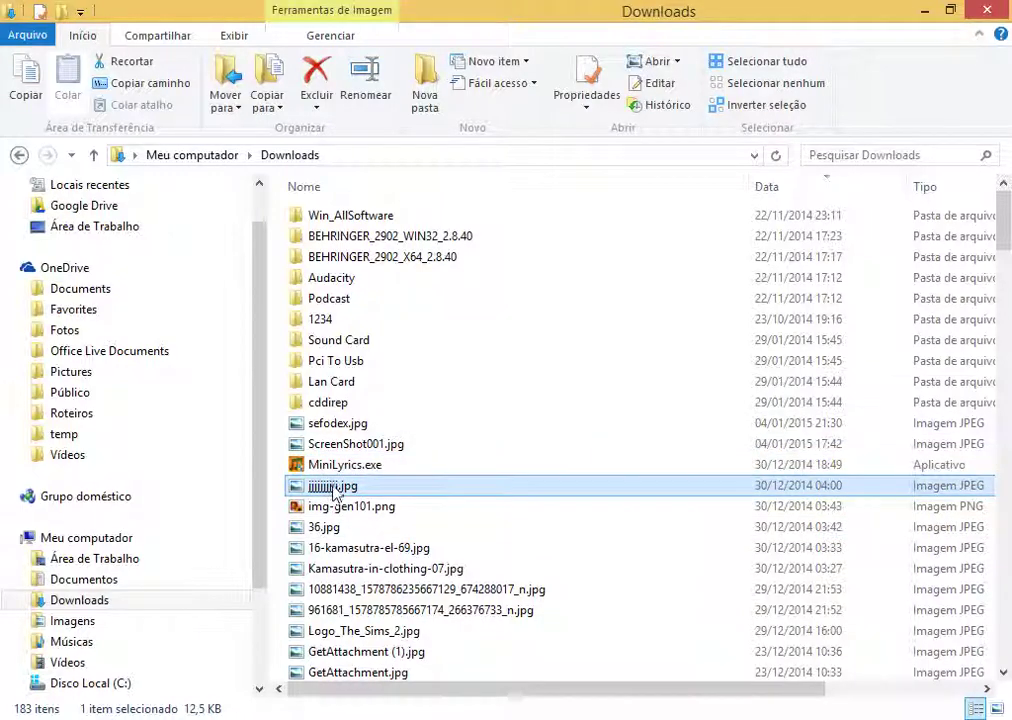
# Step: Close the Windows activation settings page to return to the Downloads folder
pyautogui.click(437, 467)
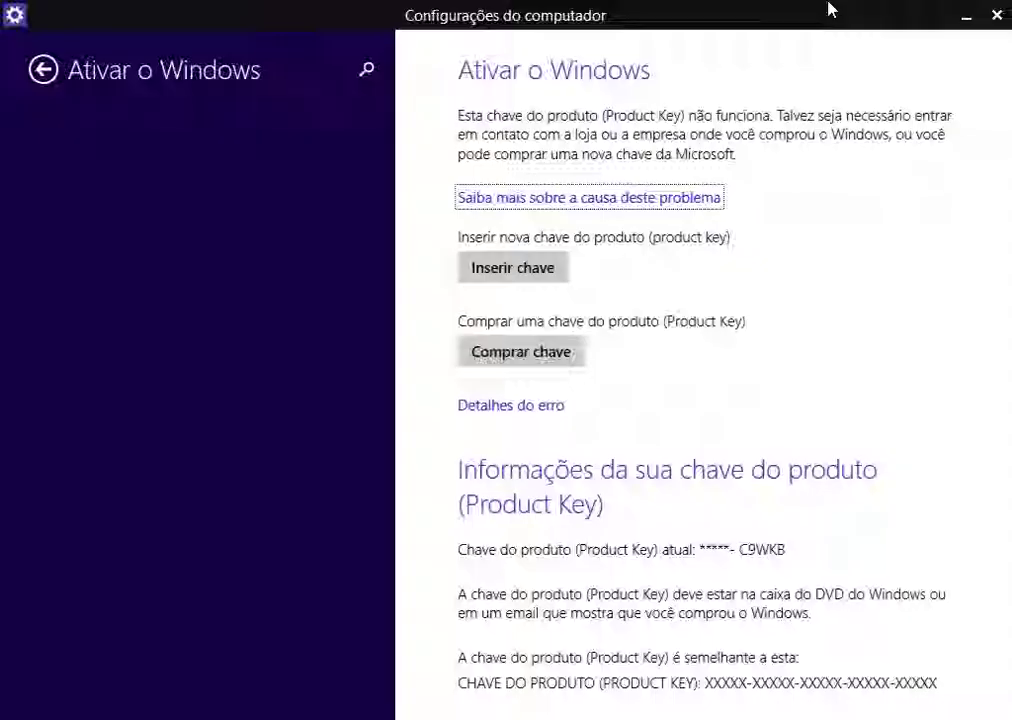
pyautogui.click(996, 15)
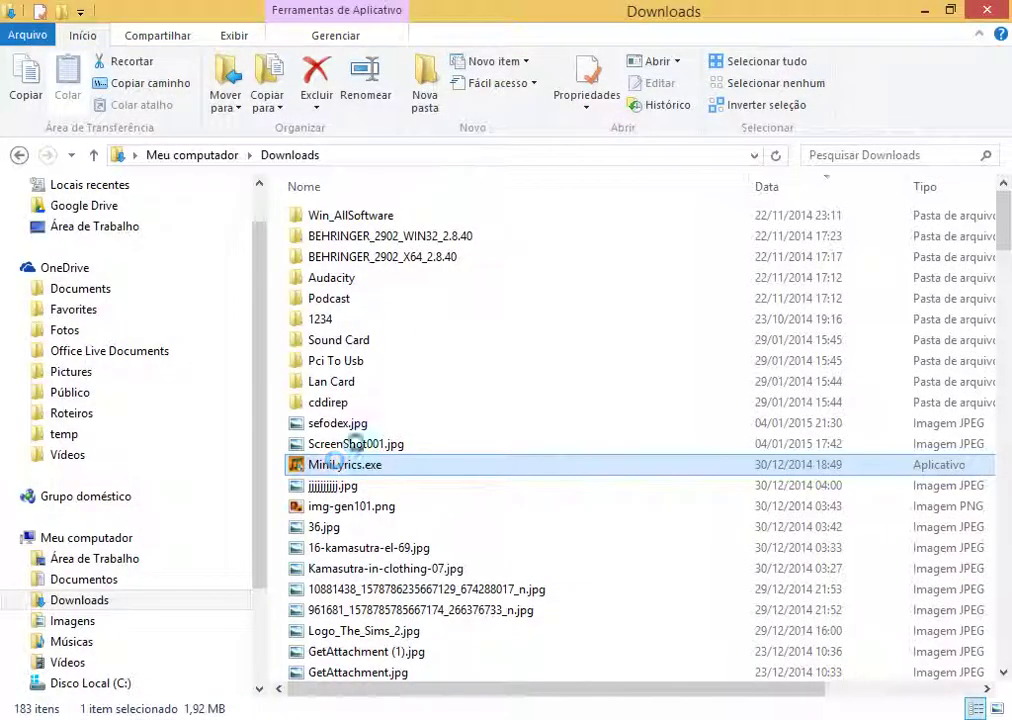
# Step: Run MiniLyrics.exe as administrator and confirm Português as the installer language
pyautogui.rightClick(333, 460)
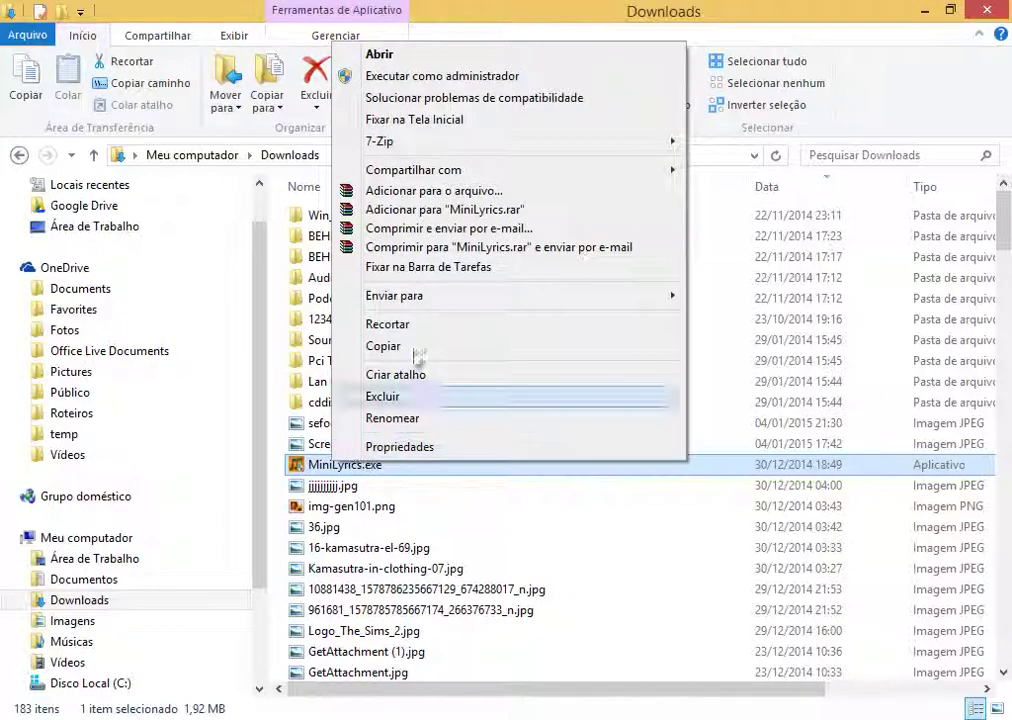
pyautogui.click(443, 78)
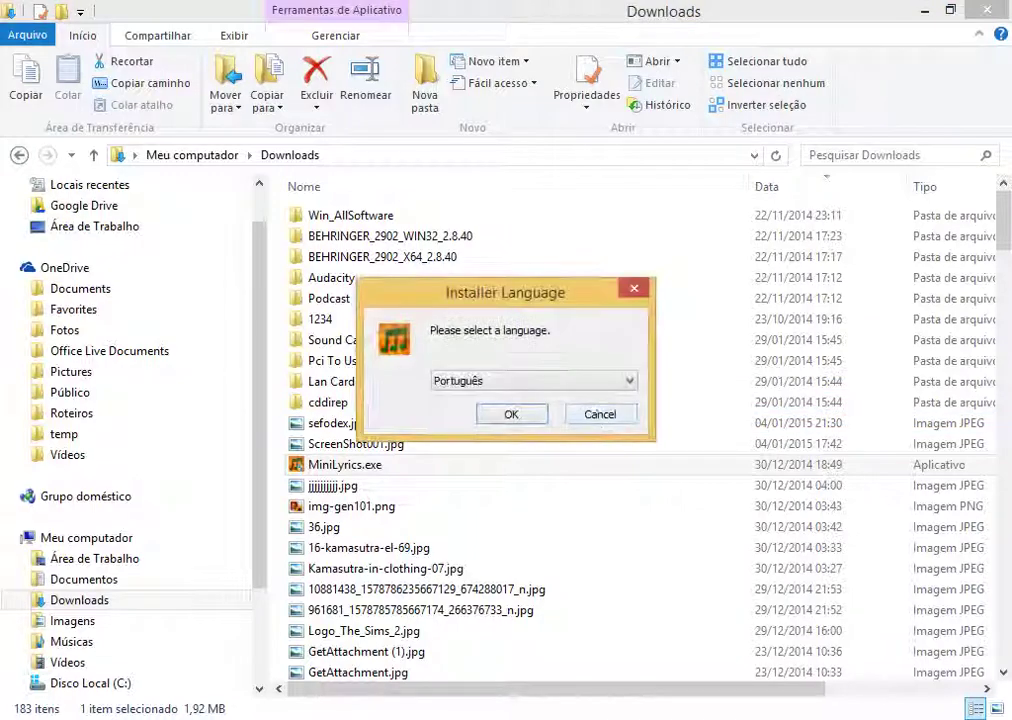
pyautogui.moveTo(506, 292); pyautogui.dragTo(463, 240)
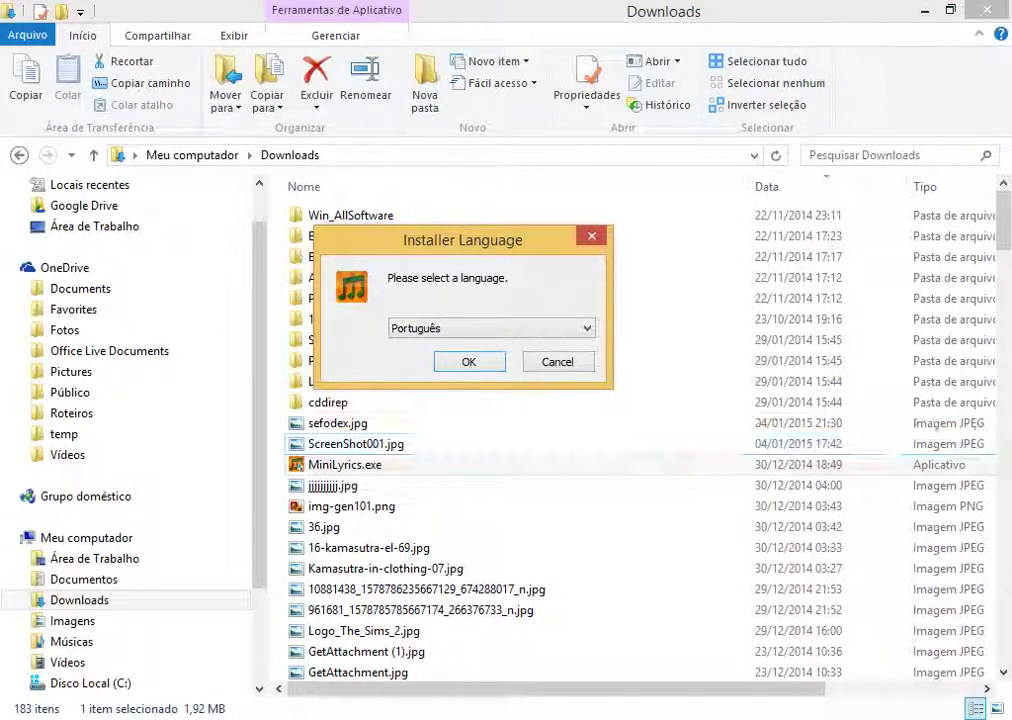
pyautogui.click(469, 362)
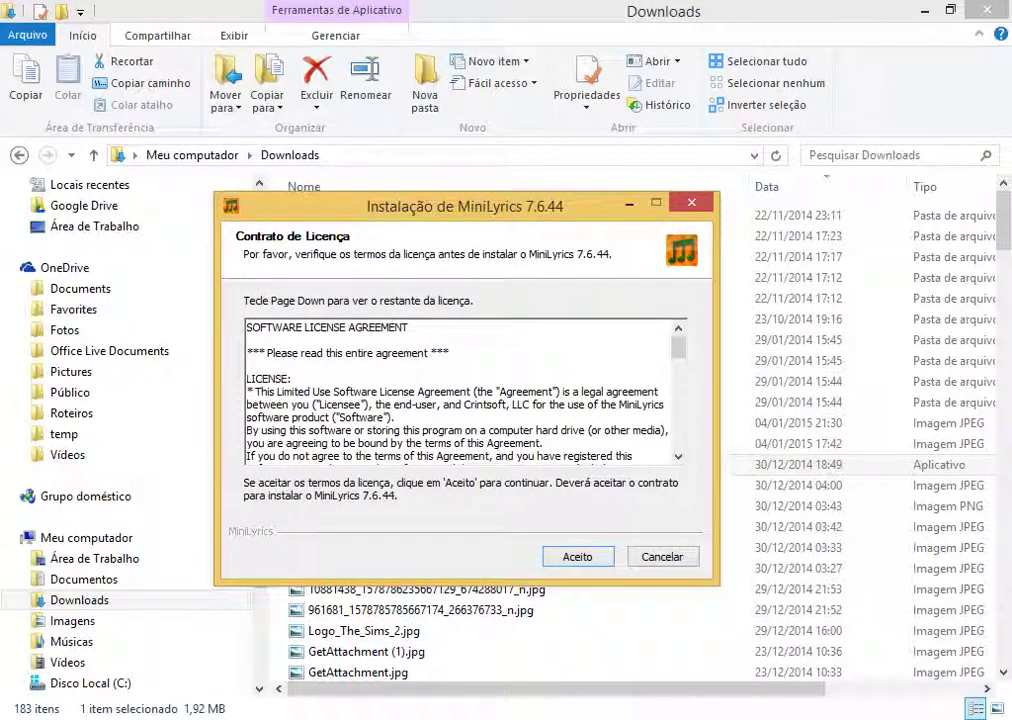
# Step: Skim the MiniLyrics 7.6.44 license agreement and accept it
pyautogui.moveTo(678, 347)
pyautogui.mouseDown()
pyautogui.moveTo(678, 439)
pyautogui.moveTo(678, 365)
pyautogui.mouseUp()
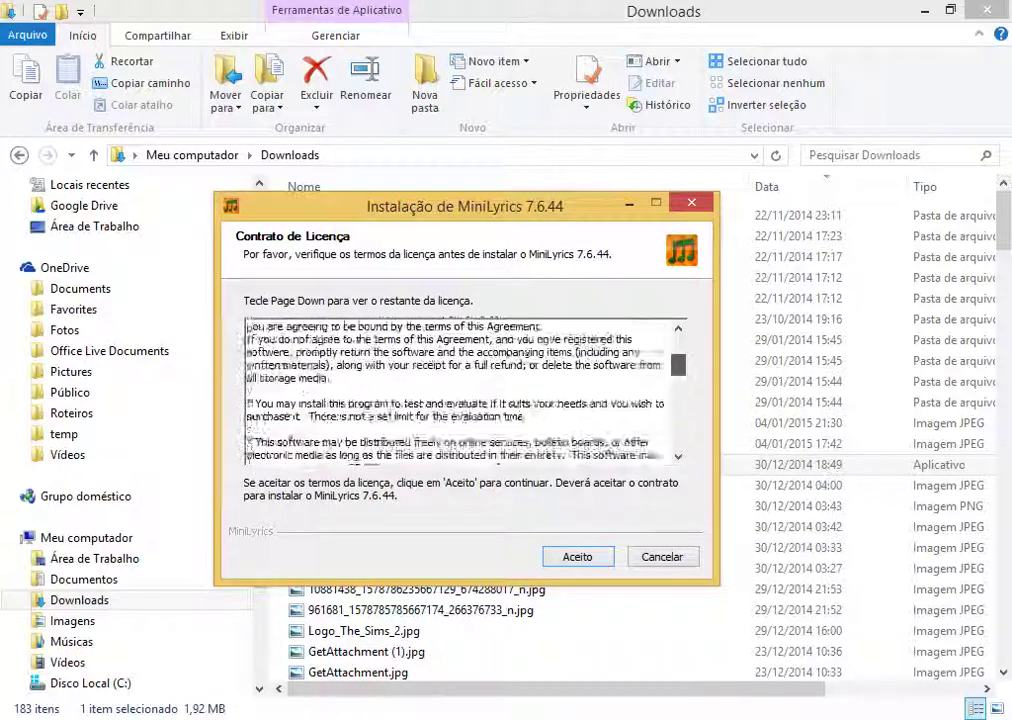
pyautogui.scroll(2, 465, 390)
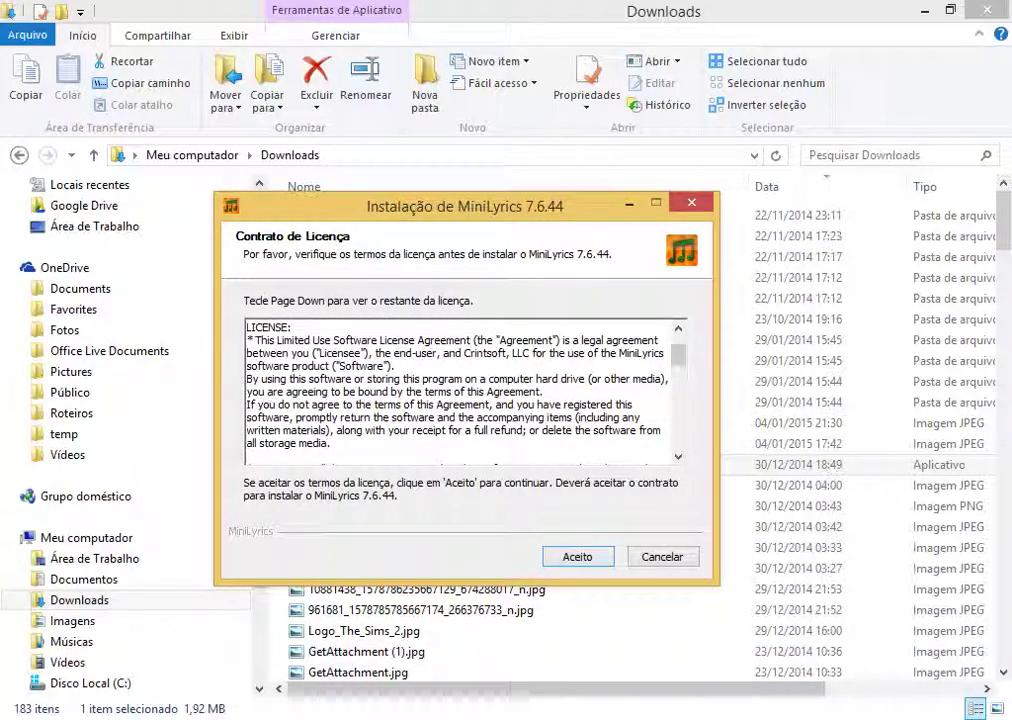
pyautogui.press('Return')
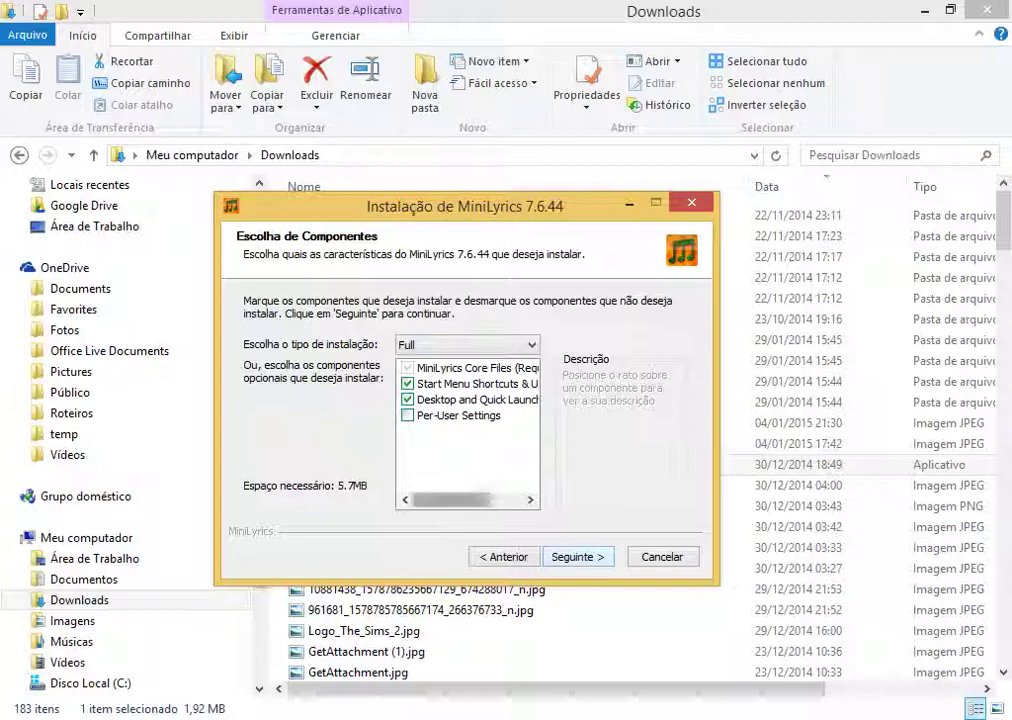
# Step: Set the installation type to Personalizado, keep the checked components and continue to the install location
pyautogui.moveTo(451, 499)
pyautogui.mouseDown()
pyautogui.moveTo(464, 499)
pyautogui.moveTo(451, 499)
pyautogui.mouseUp()
pyautogui.click(467, 345)
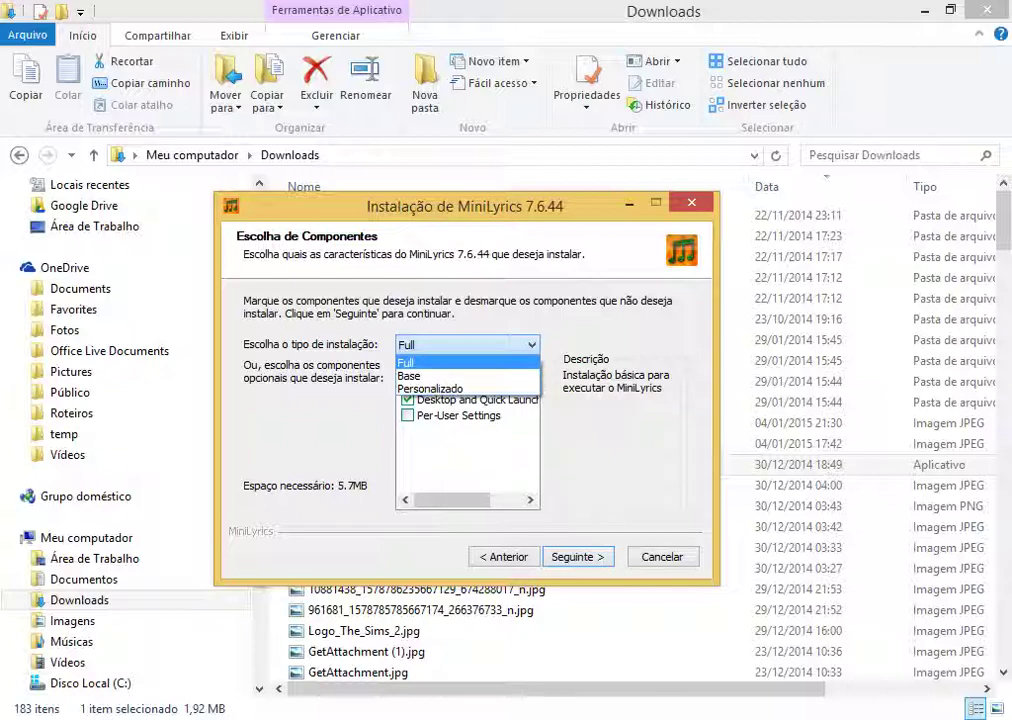
pyautogui.press('Down')
pyautogui.press('Down')
pyautogui.press('Return')
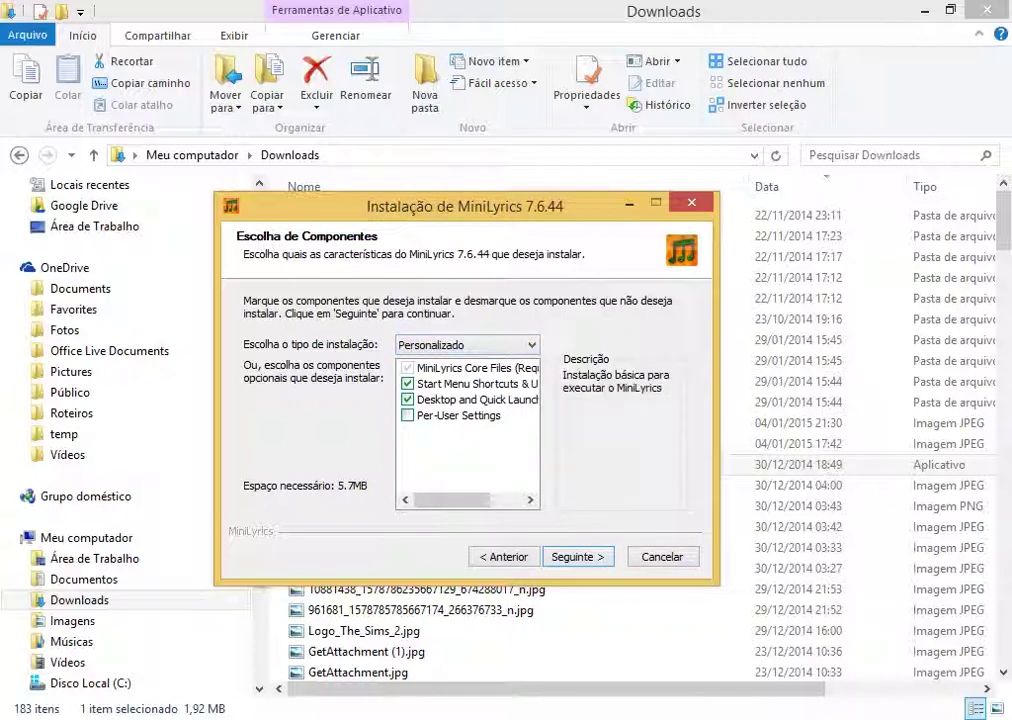
pyautogui.moveTo(452, 499)
pyautogui.mouseDown()
pyautogui.moveTo(486, 499)
pyautogui.moveTo(452, 499)
pyautogui.mouseUp()
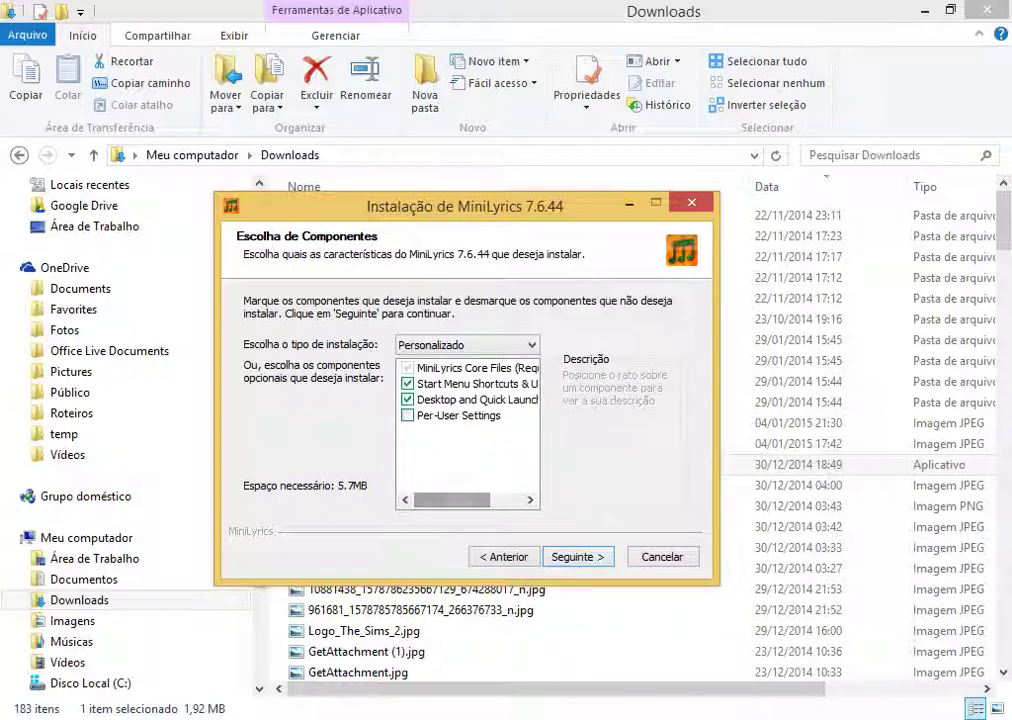
pyautogui.press('Return')
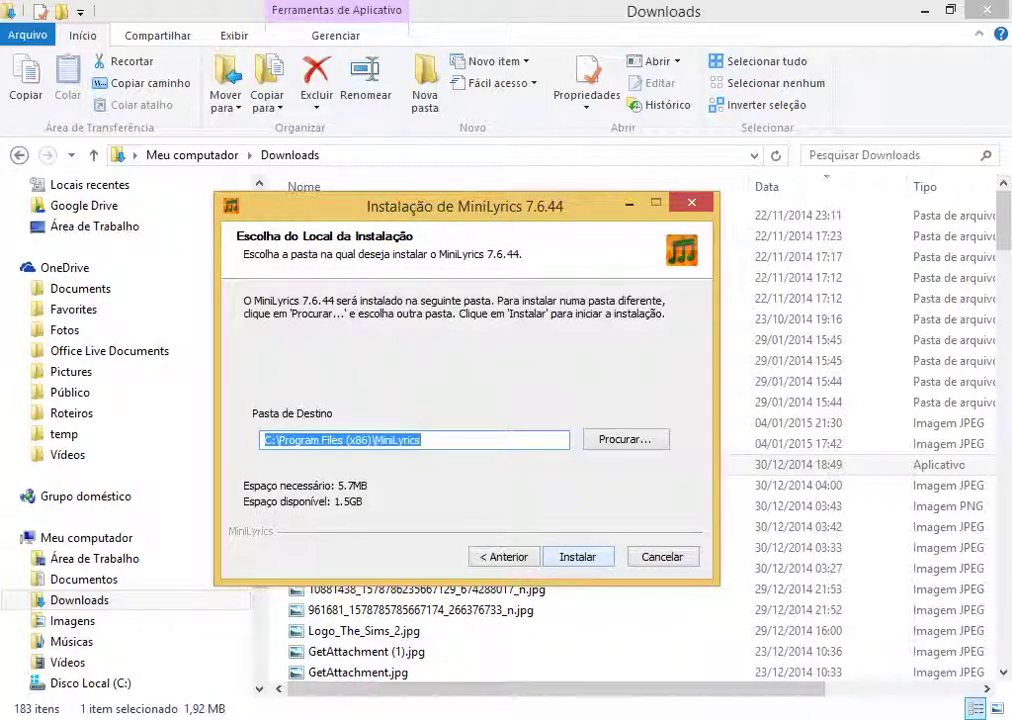
# Step: Install MiniLyrics in C:\Program Files (x86)\MiniLyrics, show the installation details and close the installer
pyautogui.moveTo(400, 206); pyautogui.dragTo(344, 167)
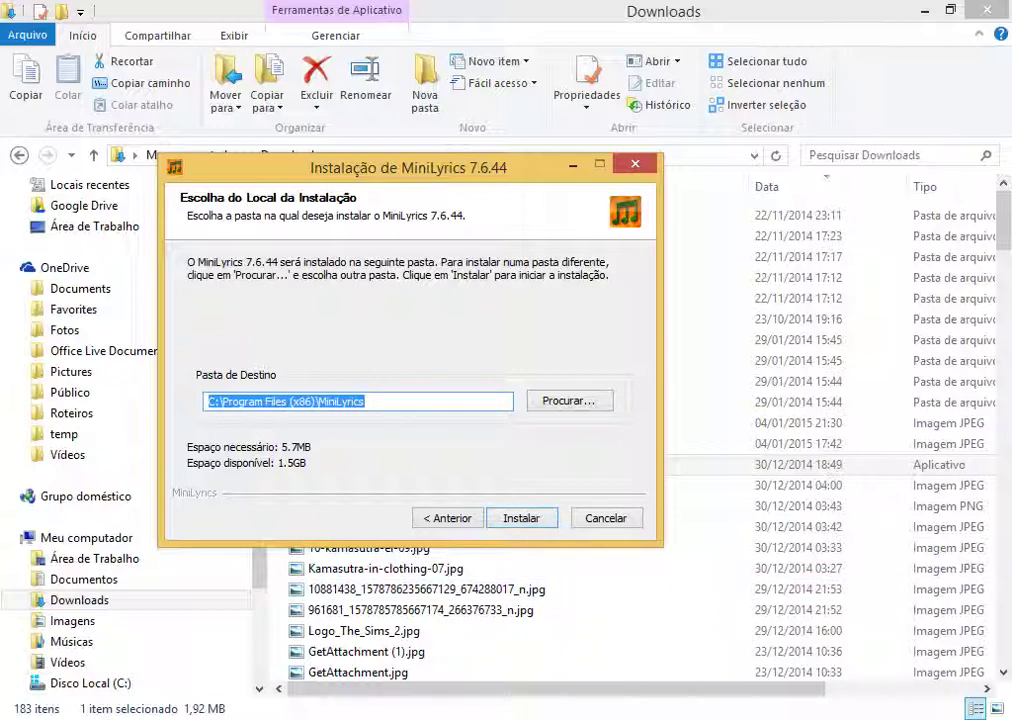
pyautogui.press('Return')
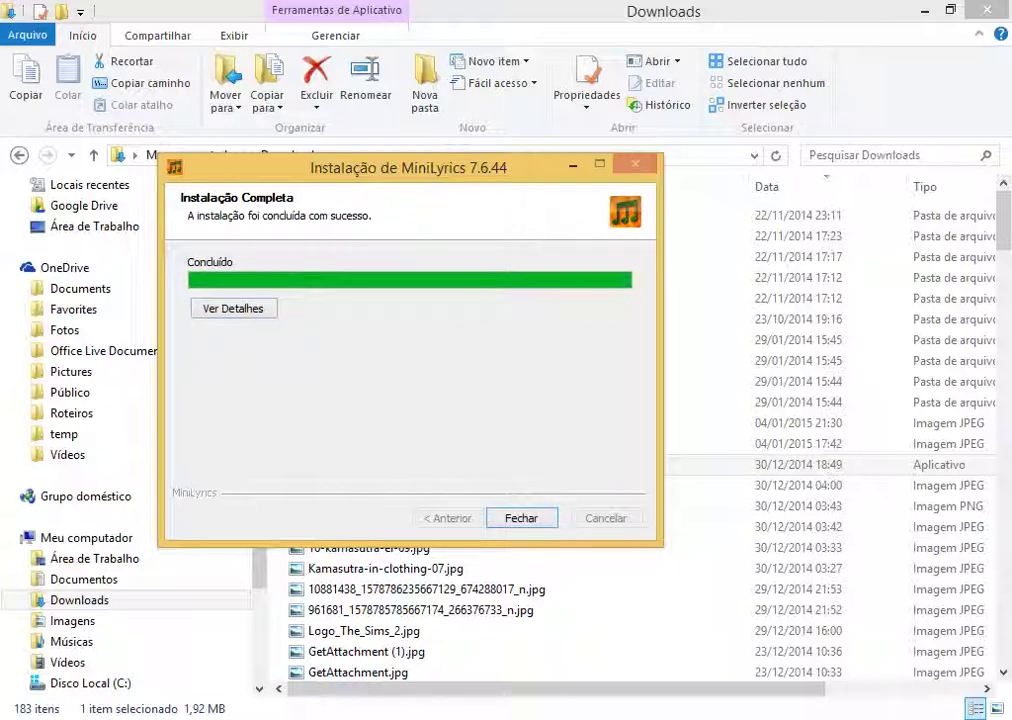
pyautogui.click(234, 308)
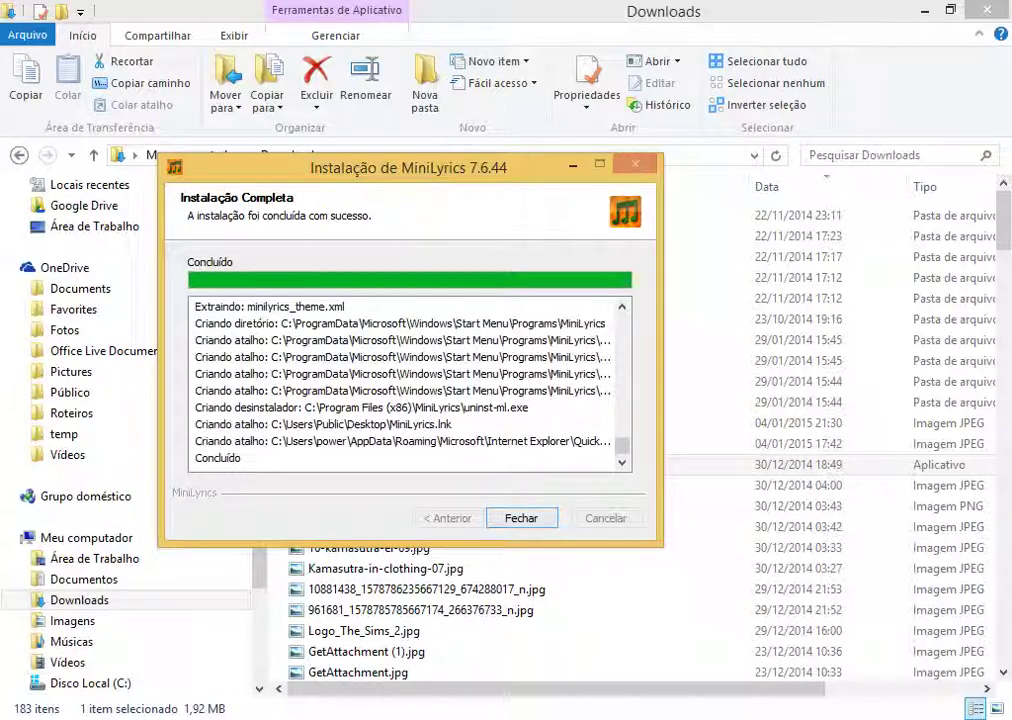
pyautogui.press('Return')
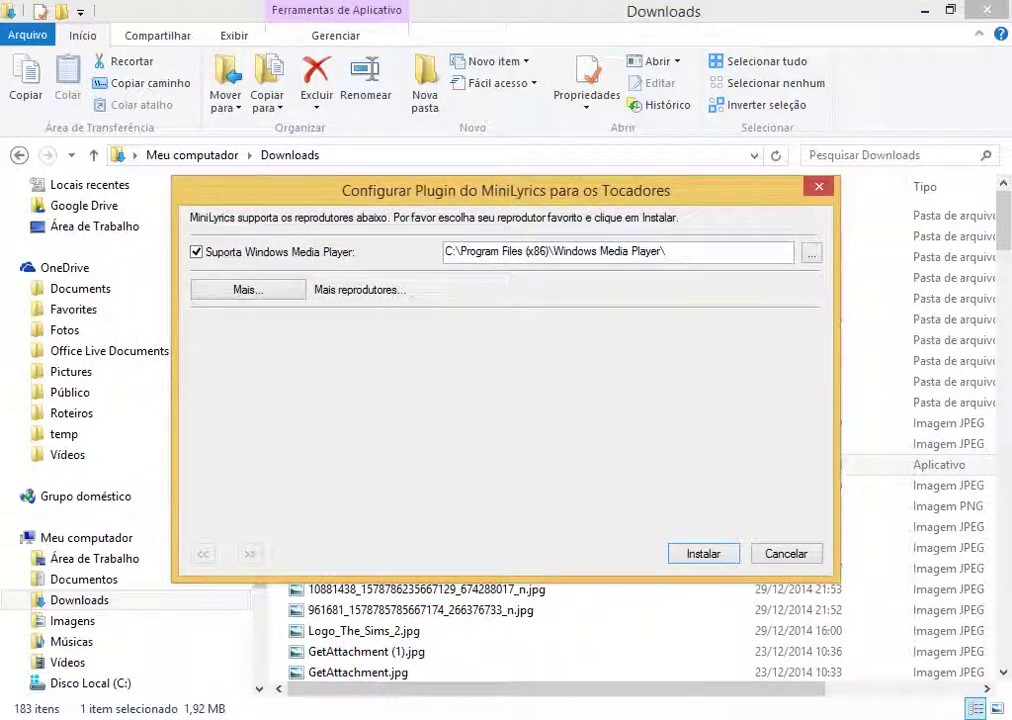
# Step: Review all pages of supported media players and install the MiniLyrics plugin for Windows Media Player only
pyautogui.moveTo(506, 190); pyautogui.dragTo(444, 132)
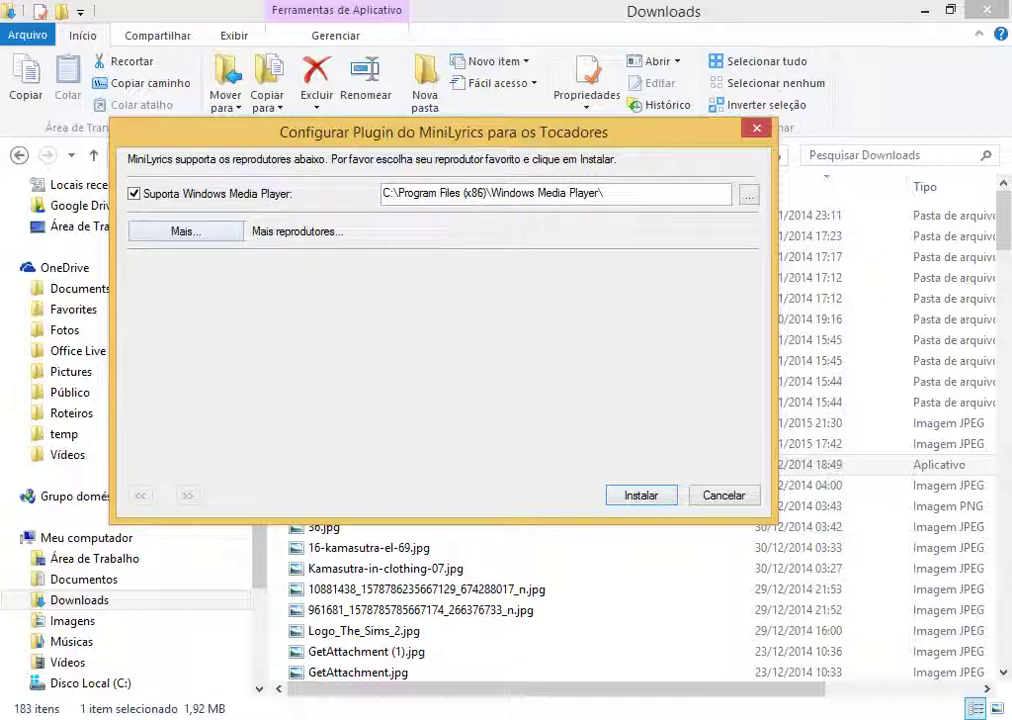
pyautogui.click(170, 230)
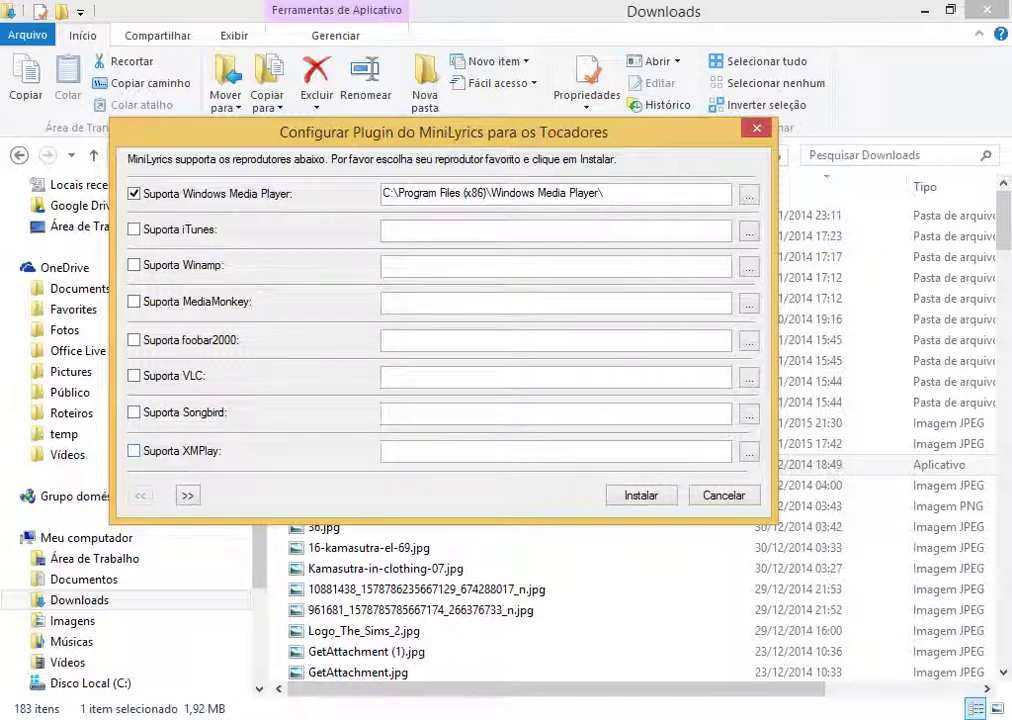
pyautogui.click(187, 495)
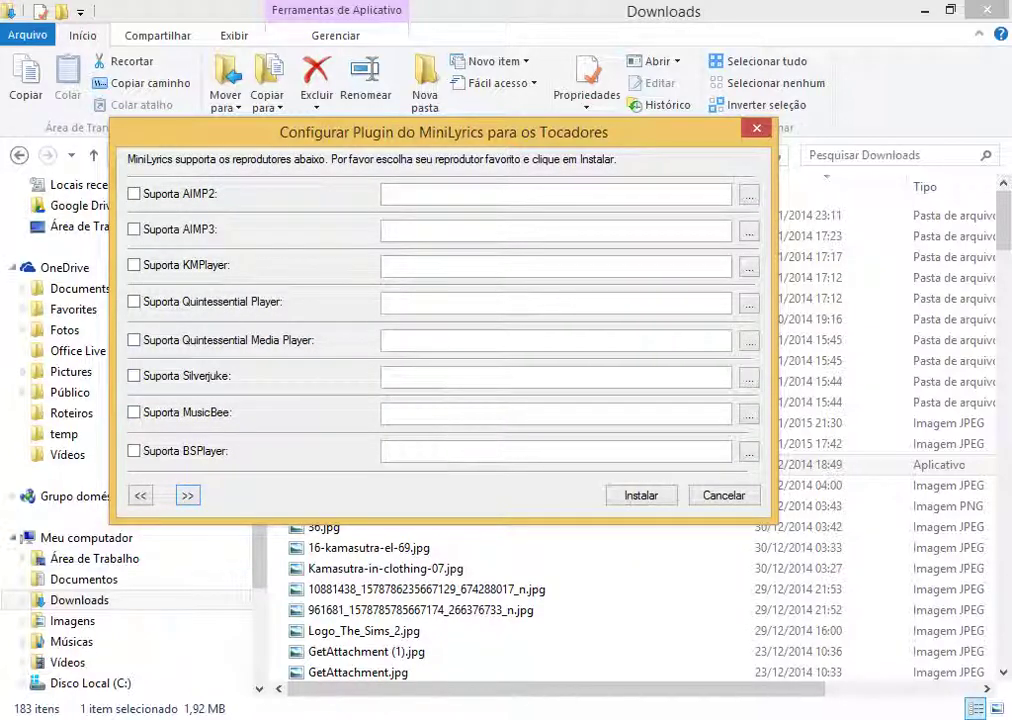
pyautogui.click(187, 495)
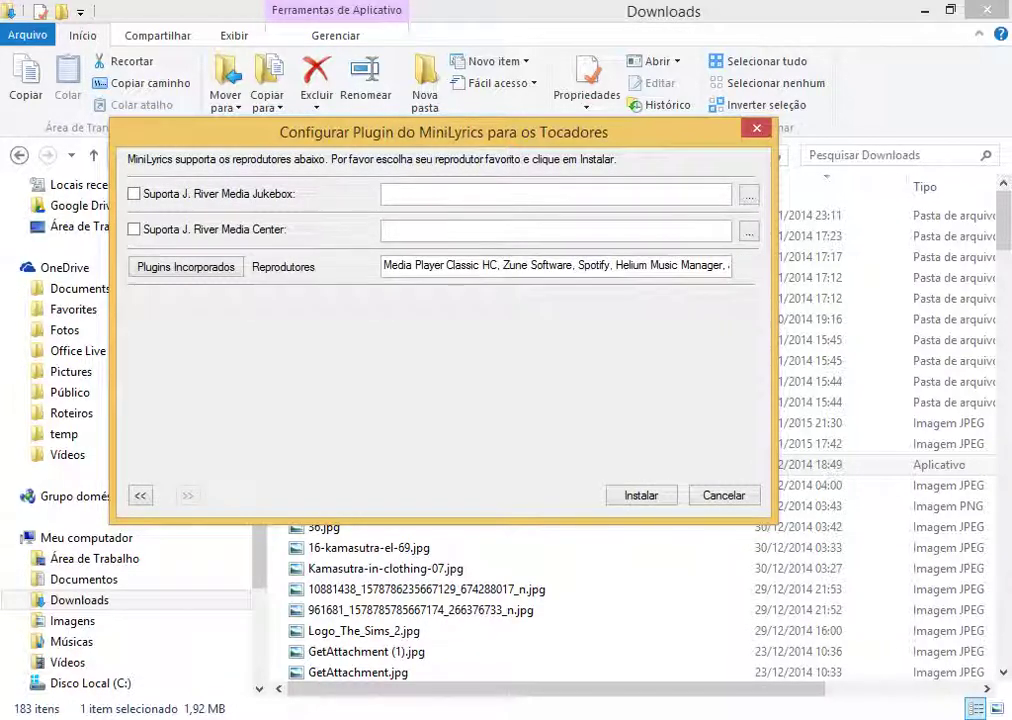
pyautogui.click(140, 495)
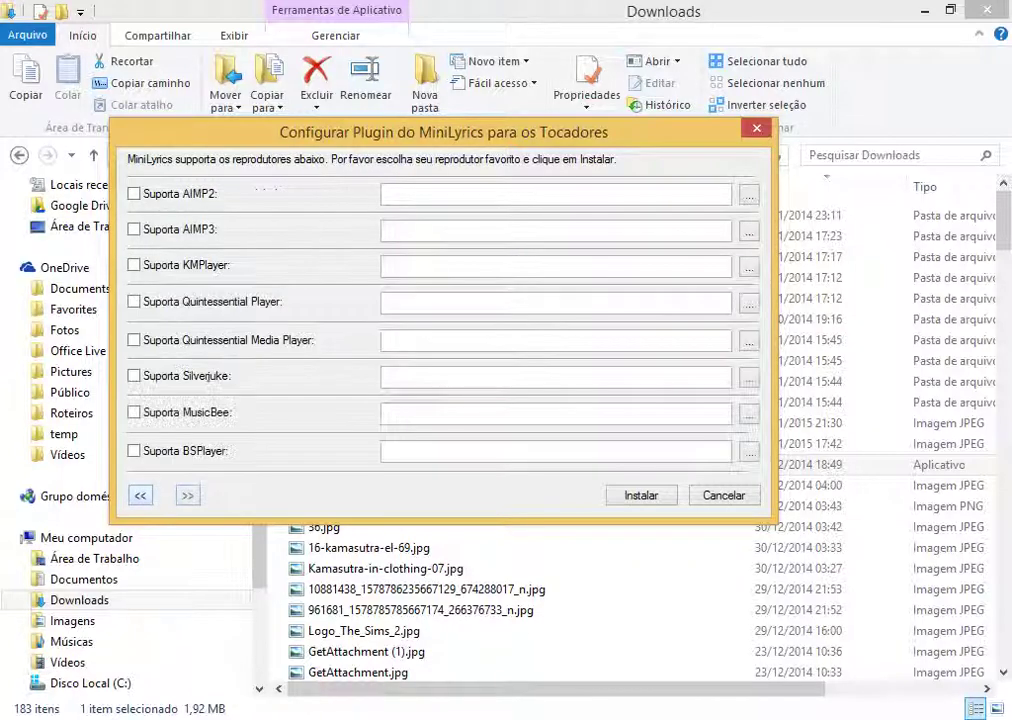
pyautogui.click(140, 495)
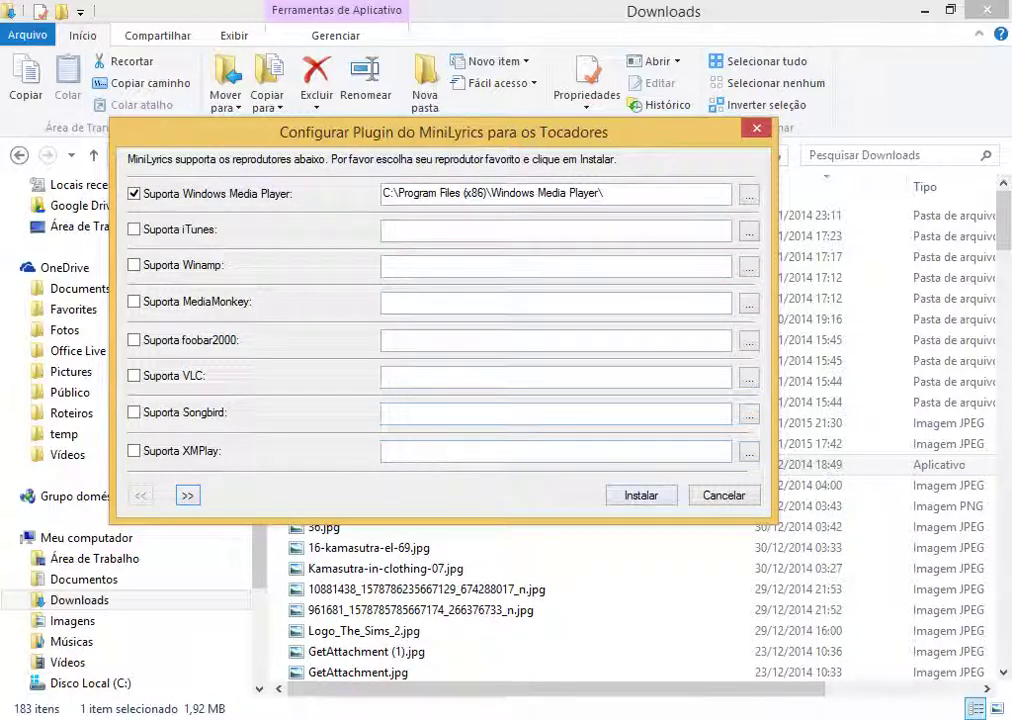
pyautogui.click(641, 495)
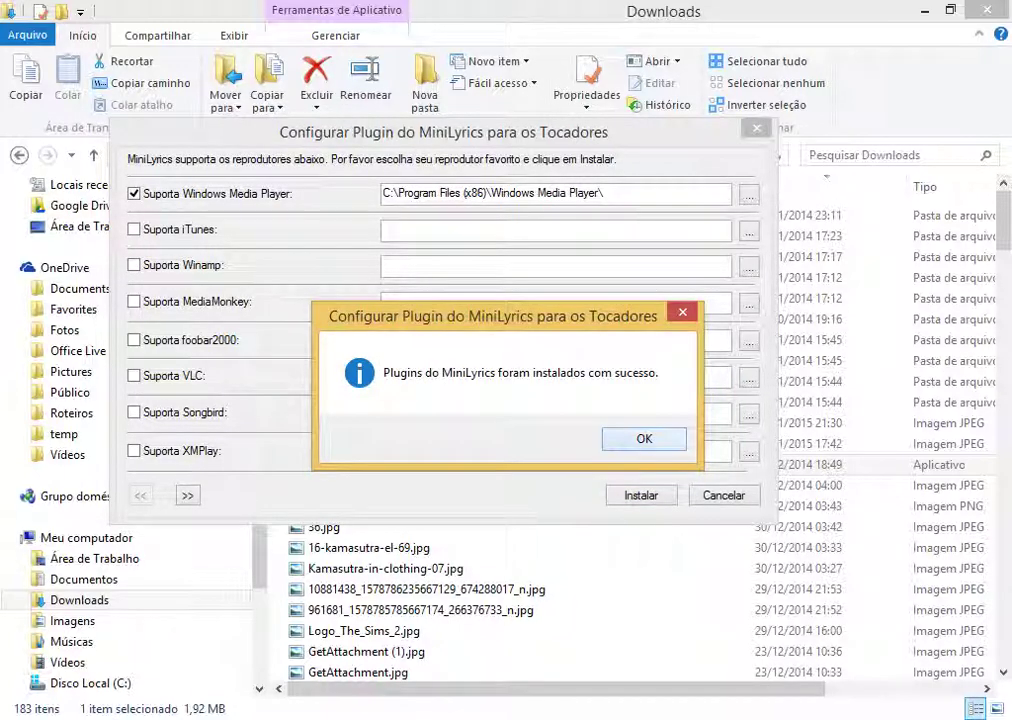
# Step: Launch Windows Media Player with MiniLyrics, and play "Planos Impossíveis" from the open playlist with the volume lowered to 14
pyautogui.press('Return')
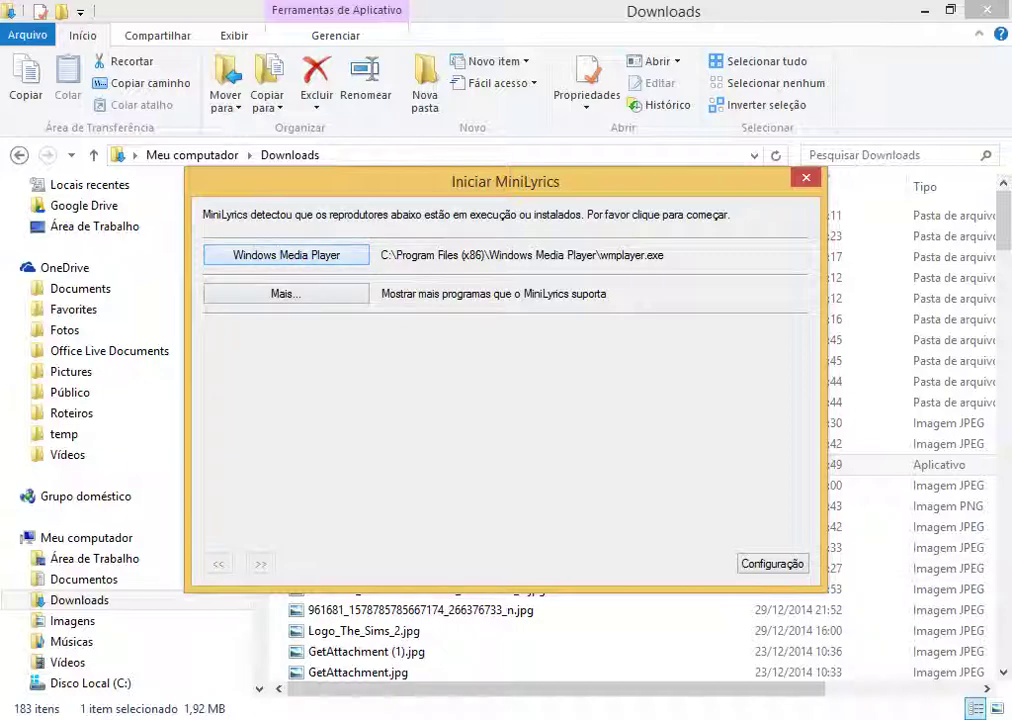
pyautogui.click(285, 255)
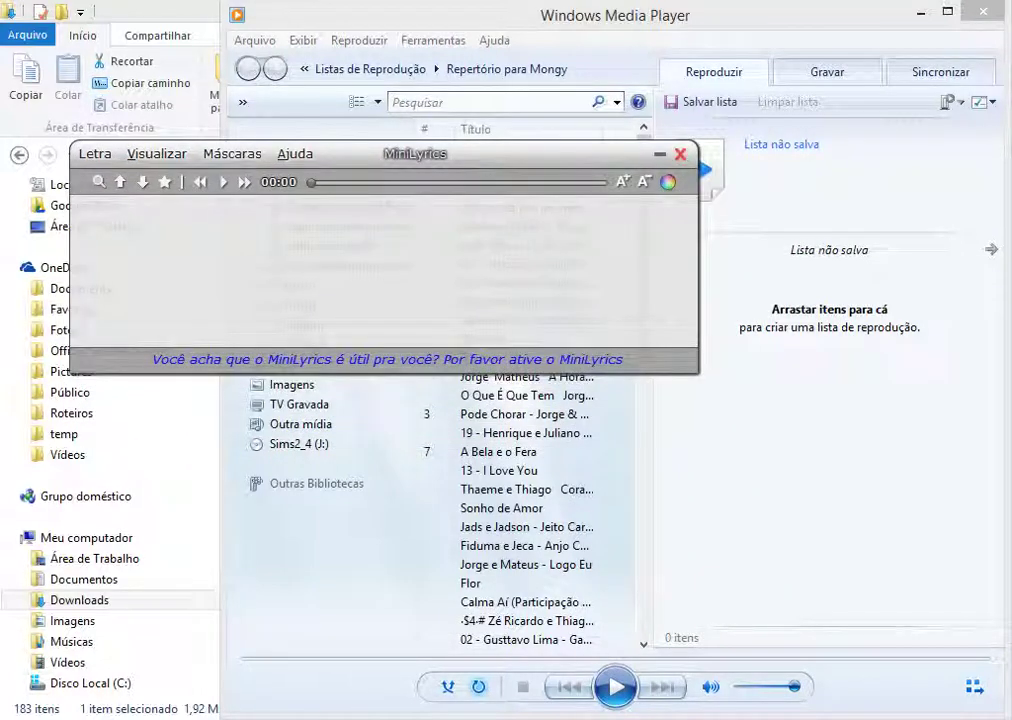
pyautogui.moveTo(640, 15); pyautogui.dragTo(520, 14)
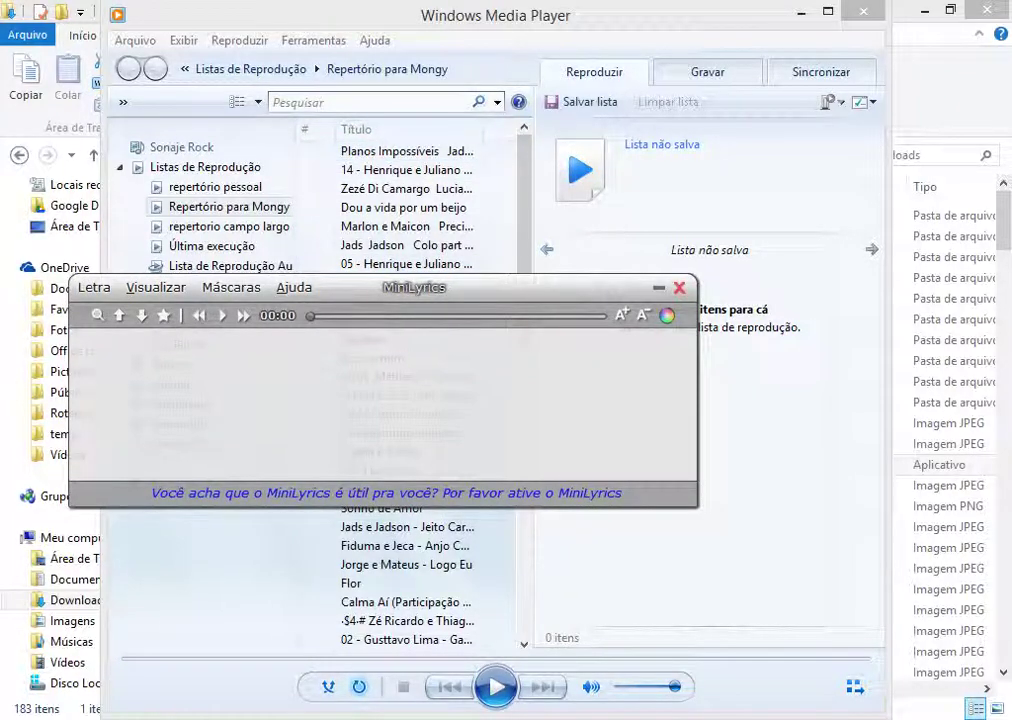
pyautogui.moveTo(628, 687); pyautogui.dragTo(624, 687)
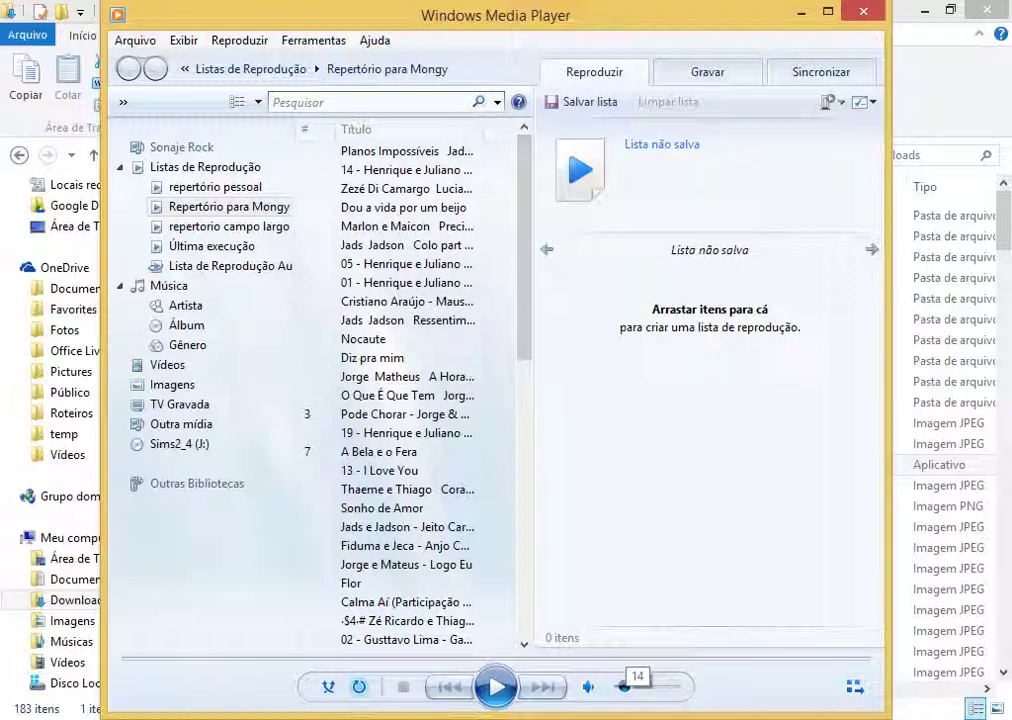
pyautogui.doubleClick(406, 151)
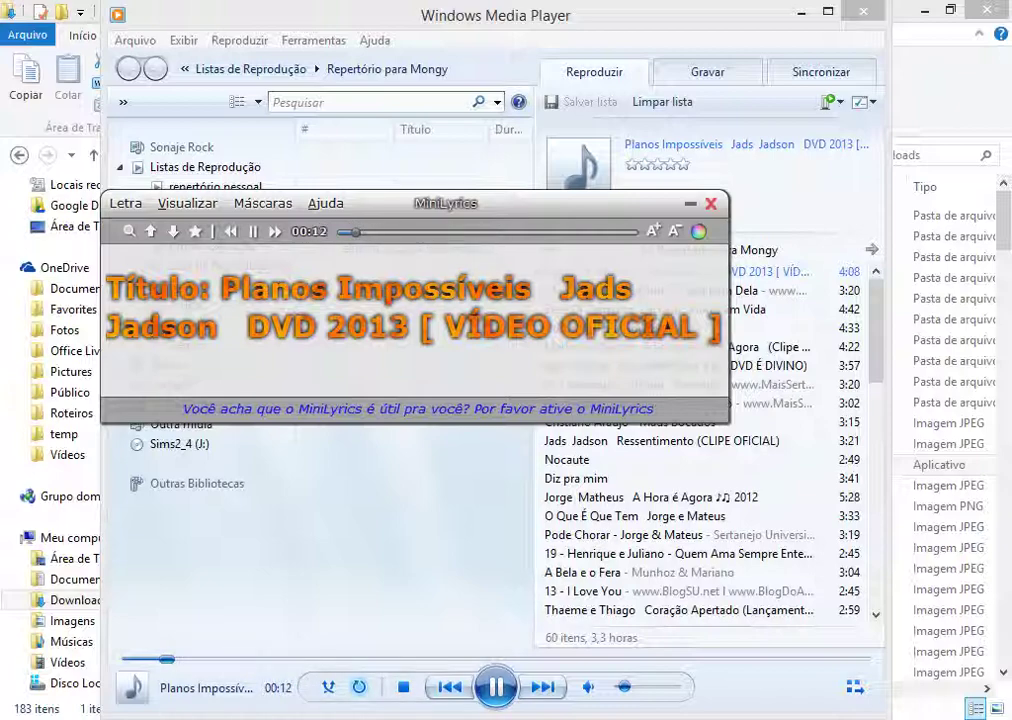
# Step: Search MiniLyrics for lyrics with the artist "jads e jadson" and the title shortened to "Planos Impossíveis"
pyautogui.rightClick(266, 357)
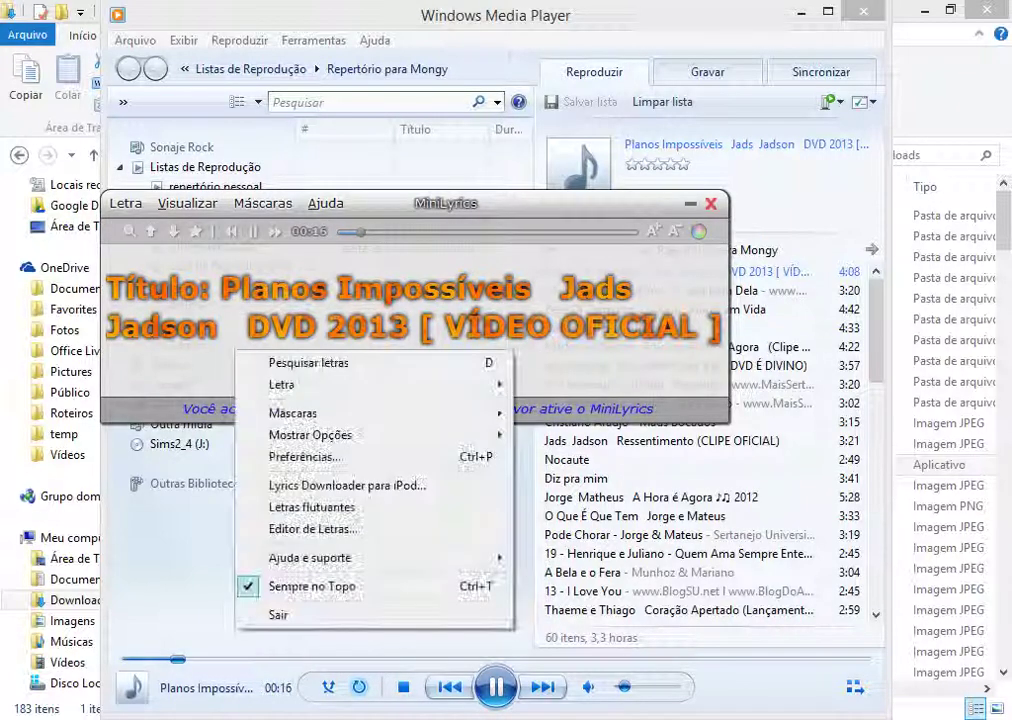
pyautogui.rightClick(236, 352)
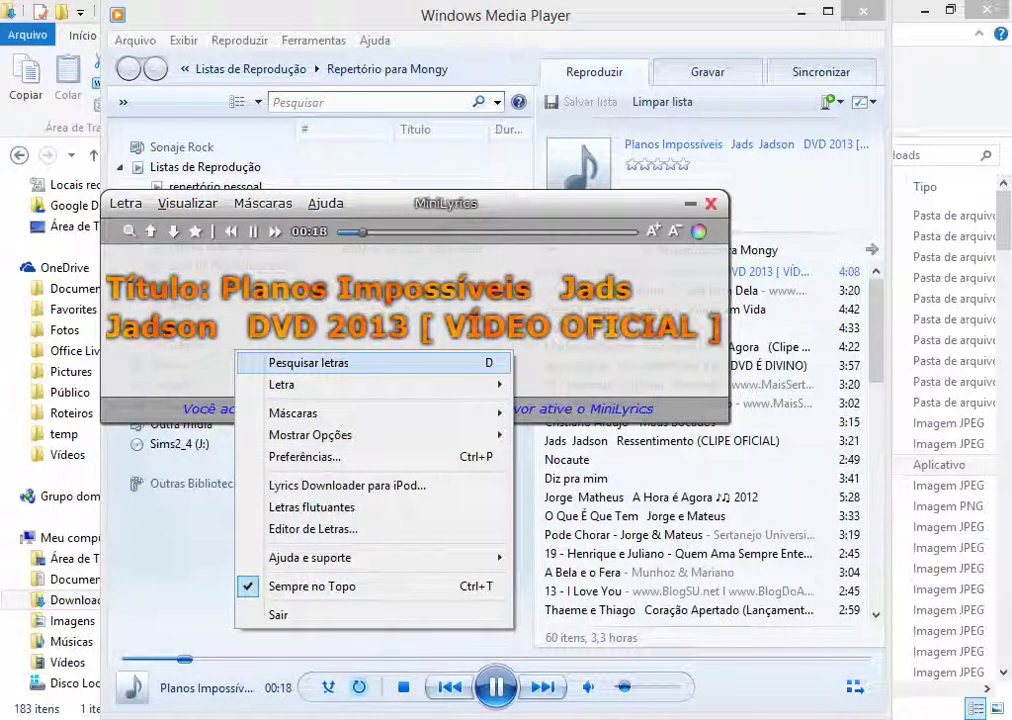
pyautogui.click(308, 363)
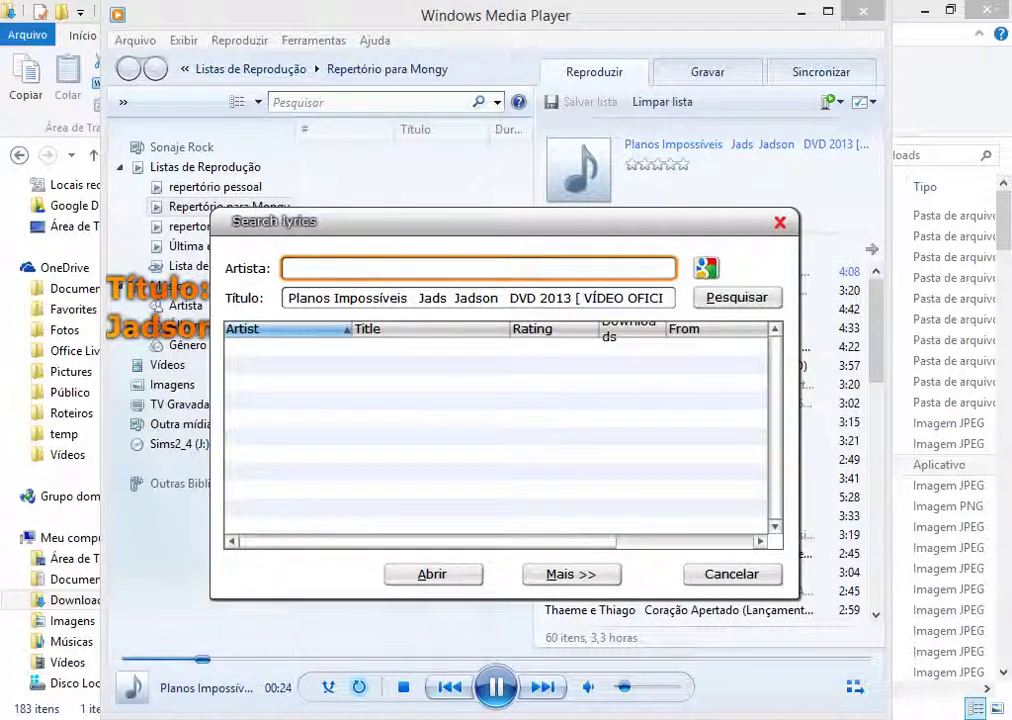
pyautogui.write('jads e jadson')
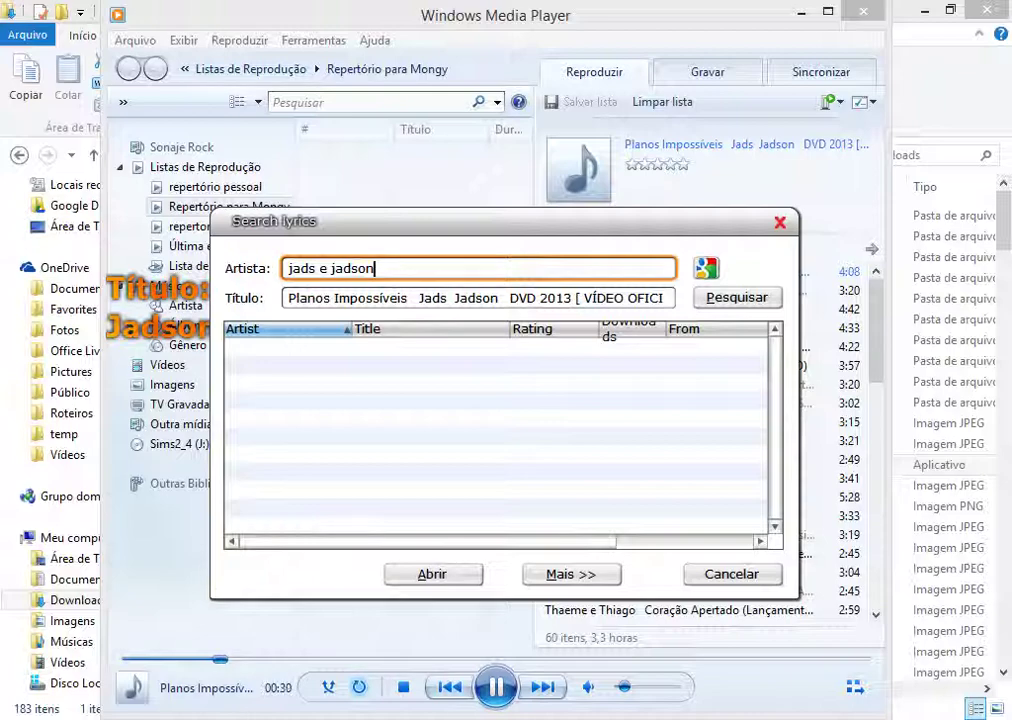
pyautogui.press('Return')
pyautogui.moveTo(418, 298); pyautogui.dragTo(672, 299)
pyautogui.press('BackSpace')
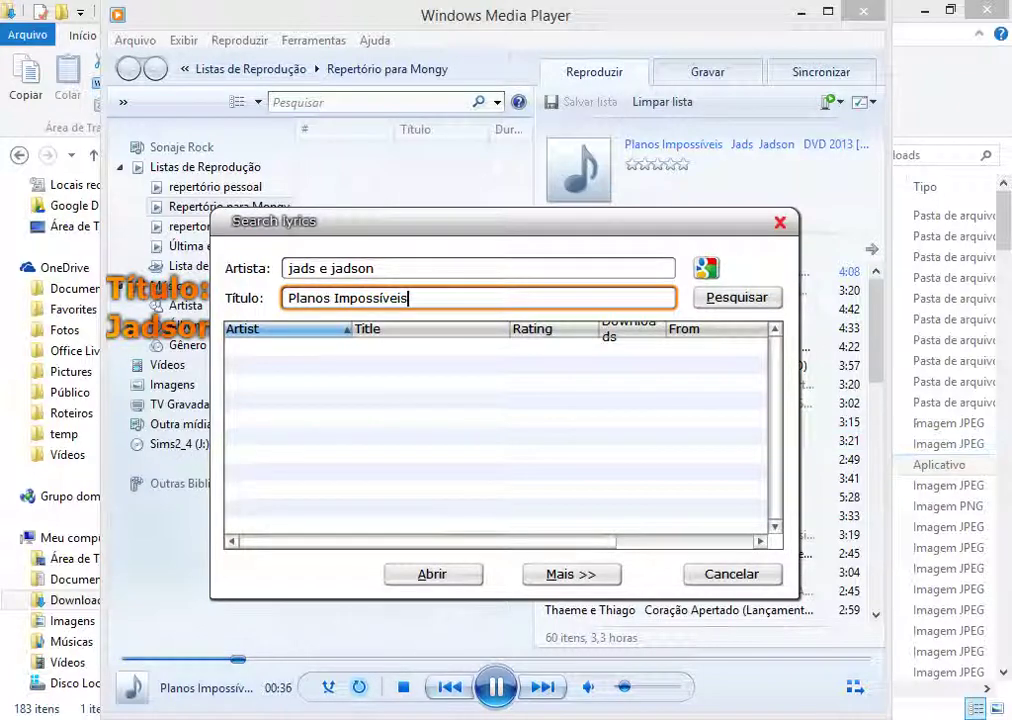
pyautogui.press('Return')
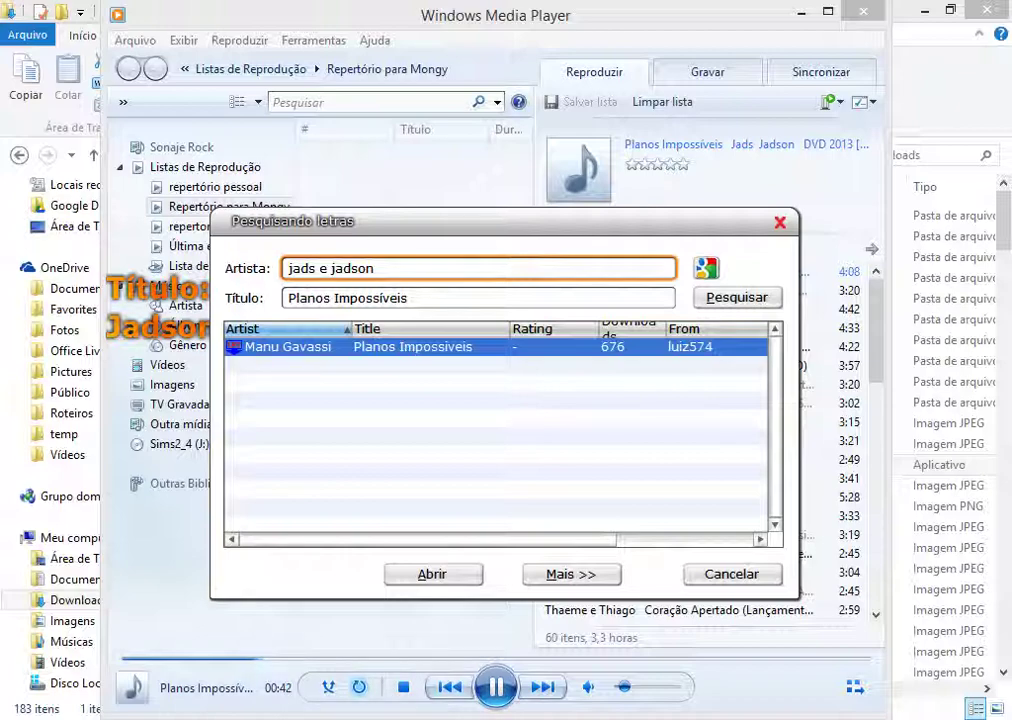
# Step: Open the Manu Gavassi lyrics for "Planos Impossíveis", and make the lyrics window taller and place it slightly lower
pyautogui.moveTo(352, 329); pyautogui.dragTo(408, 329)
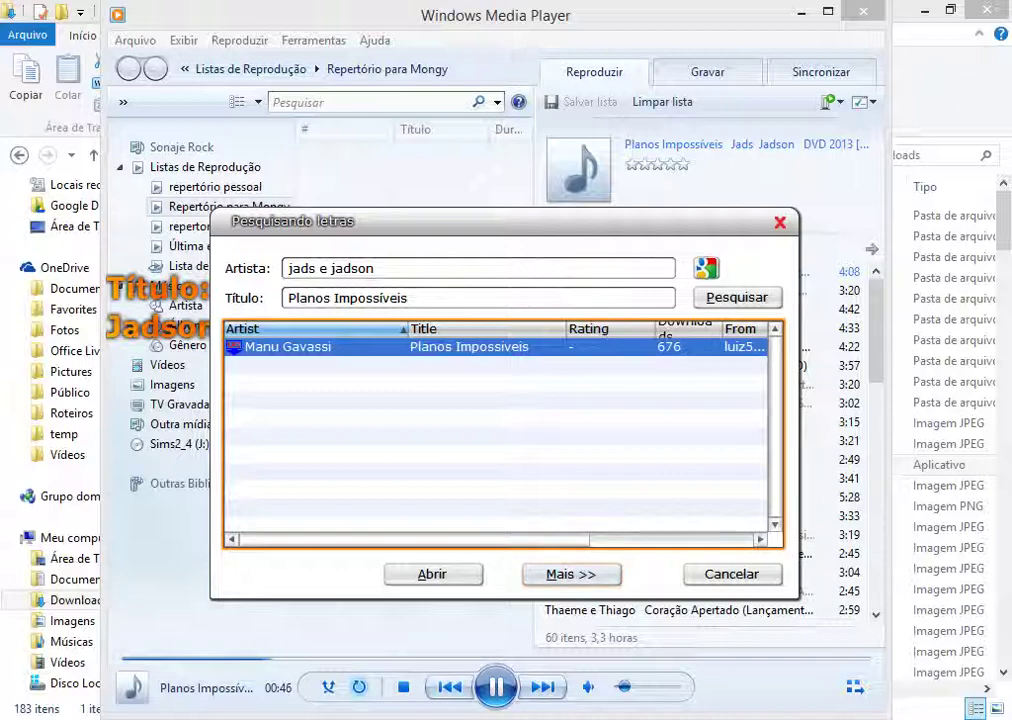
pyautogui.moveTo(415, 540)
pyautogui.mouseDown()
pyautogui.moveTo(562, 540)
pyautogui.moveTo(413, 540)
pyautogui.mouseUp()
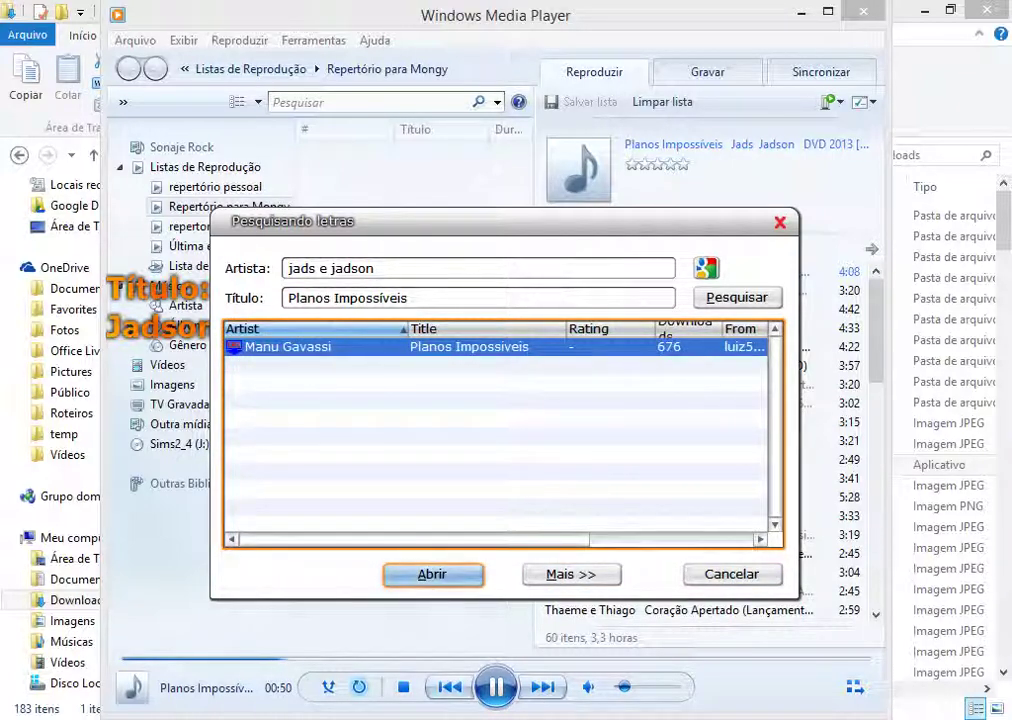
pyautogui.click(432, 574)
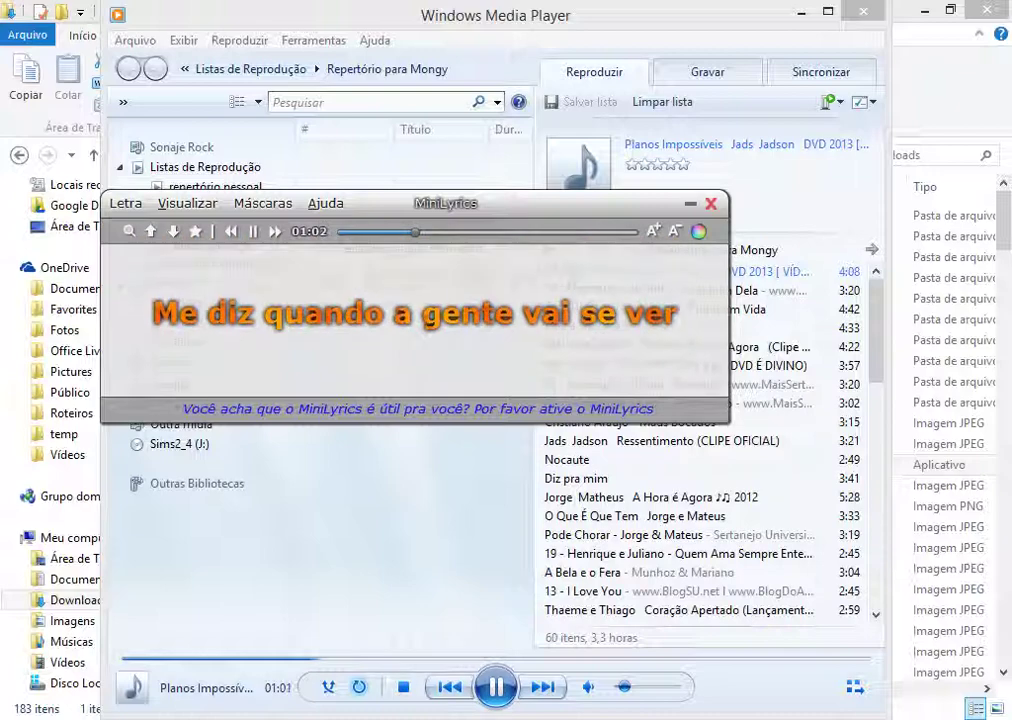
pyautogui.moveTo(415, 422); pyautogui.dragTo(415, 532)
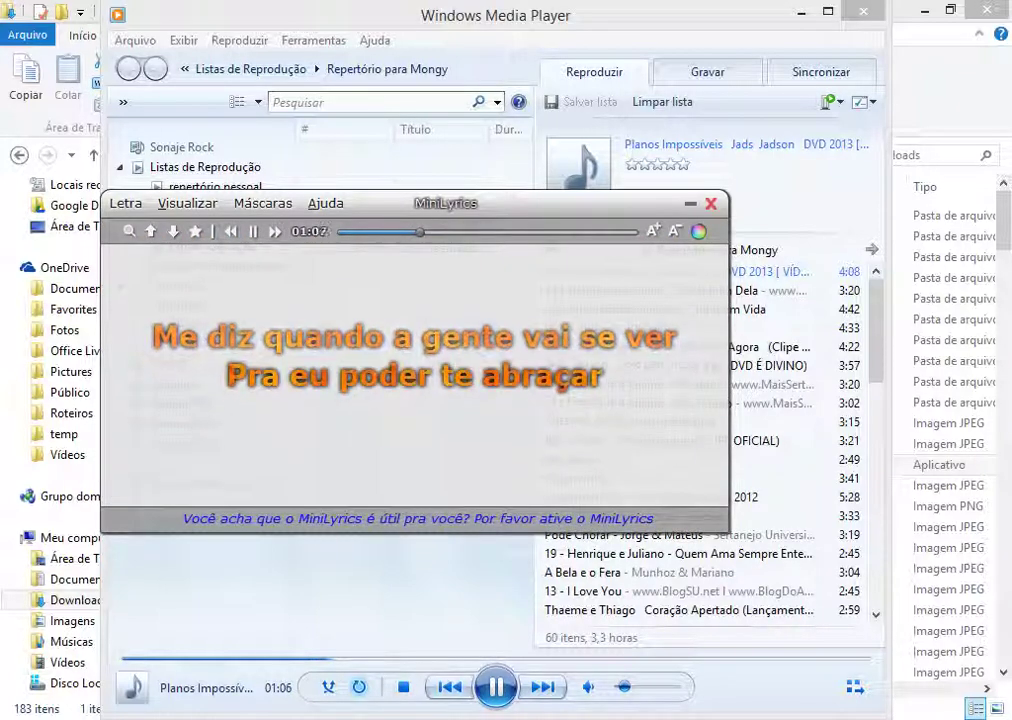
pyautogui.moveTo(446, 203); pyautogui.dragTo(457, 249)
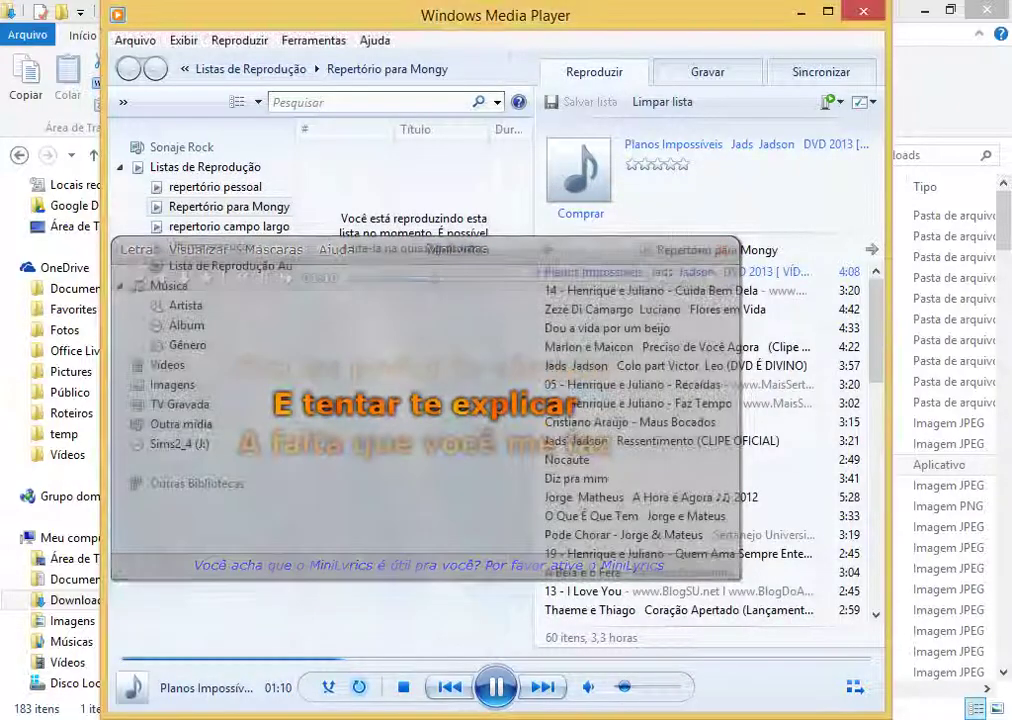
# Step: Play "05 - Henrique e Juliano - Recaídas" and search for its lyrics with artist "Henrique e Juliano" and title "Recaídas"
pyautogui.doubleClick(650, 385)
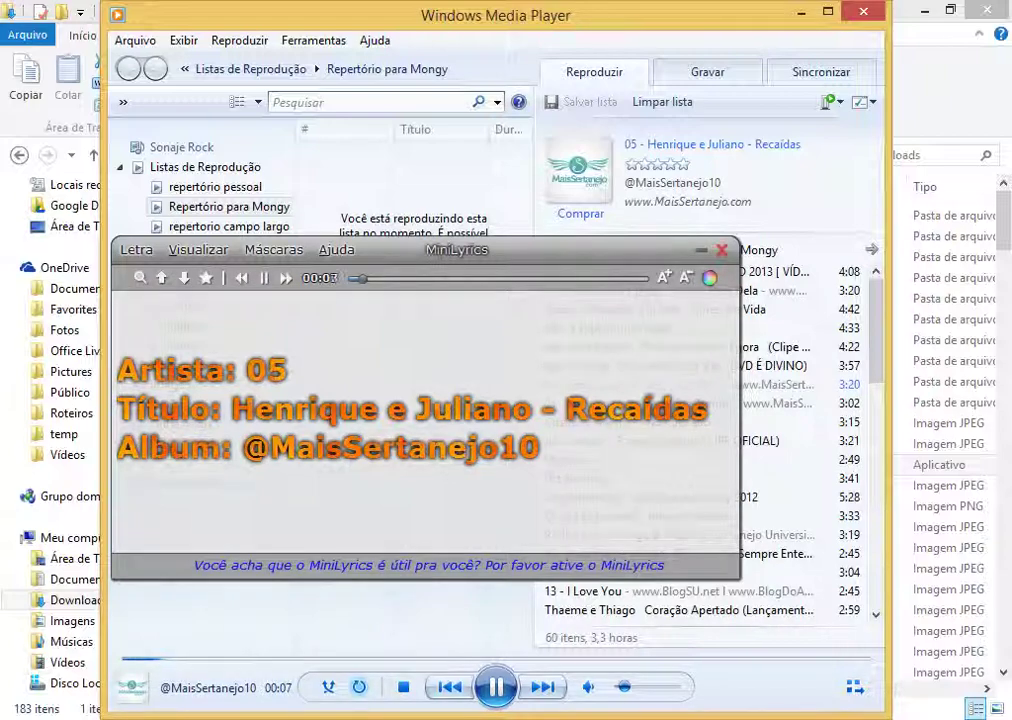
pyautogui.rightClick(377, 352)
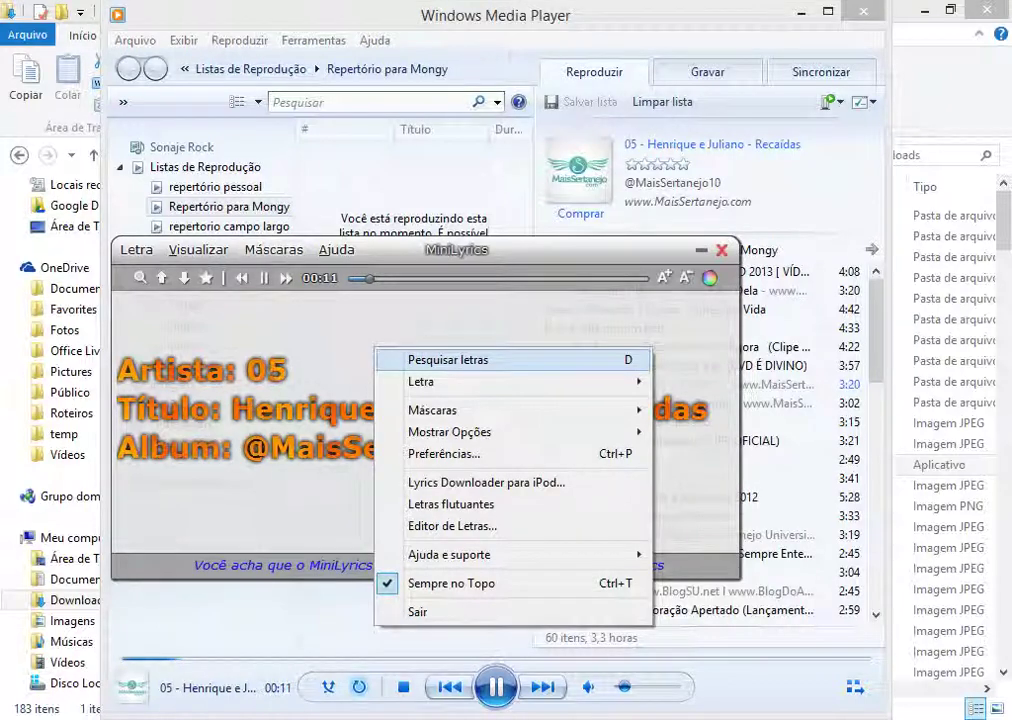
pyautogui.click(448, 360)
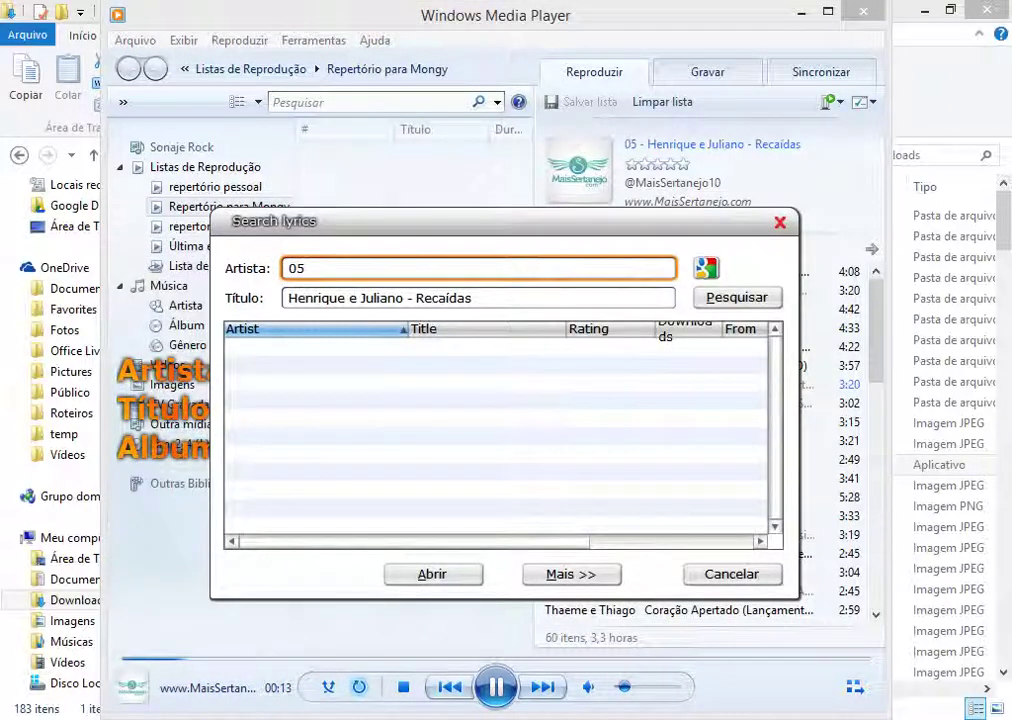
pyautogui.moveTo(308, 268); pyautogui.dragTo(290, 268)
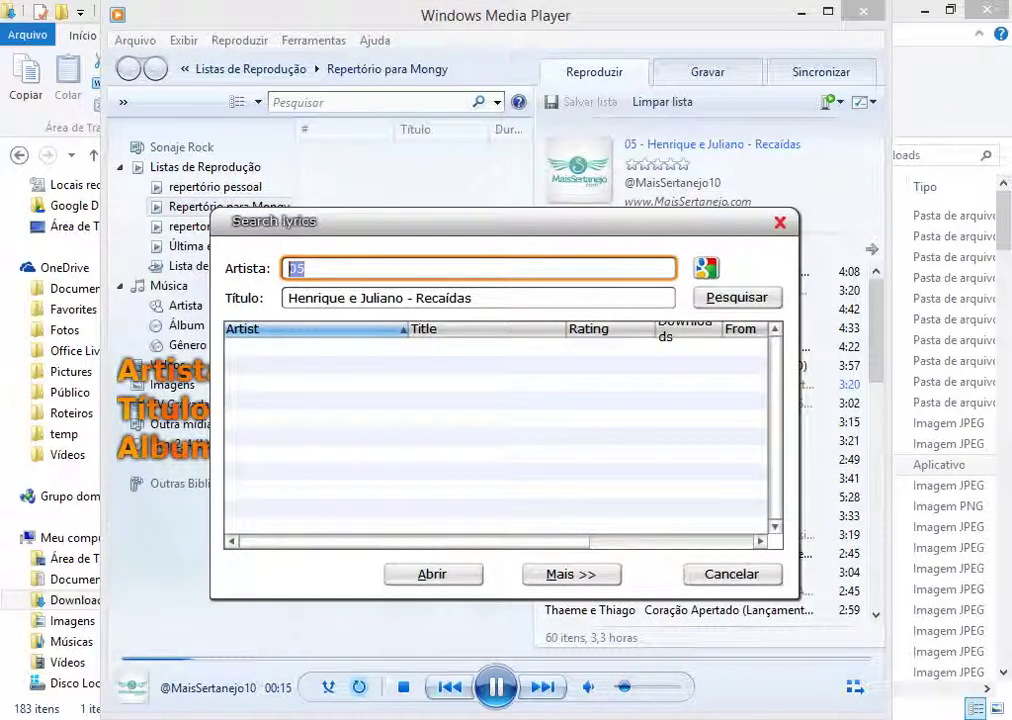
pyautogui.moveTo(403, 298); pyautogui.dragTo(288, 268)
pyautogui.hotkey('ctrl', 'x')
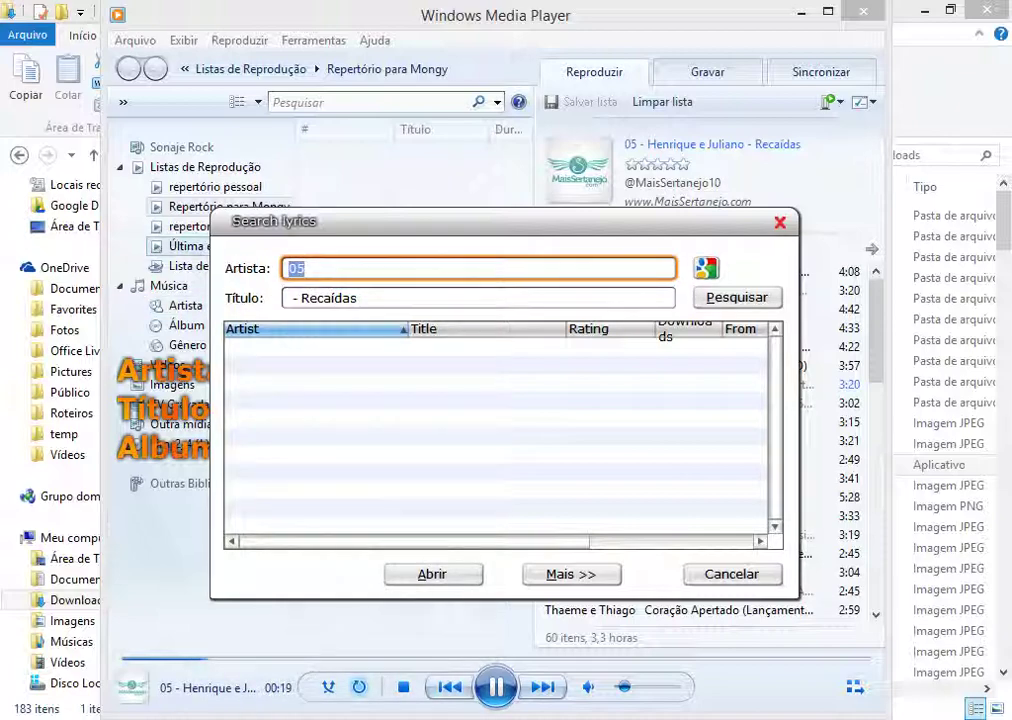
pyautogui.hotkey('ctrl', 'v')
pyautogui.press('Tab')
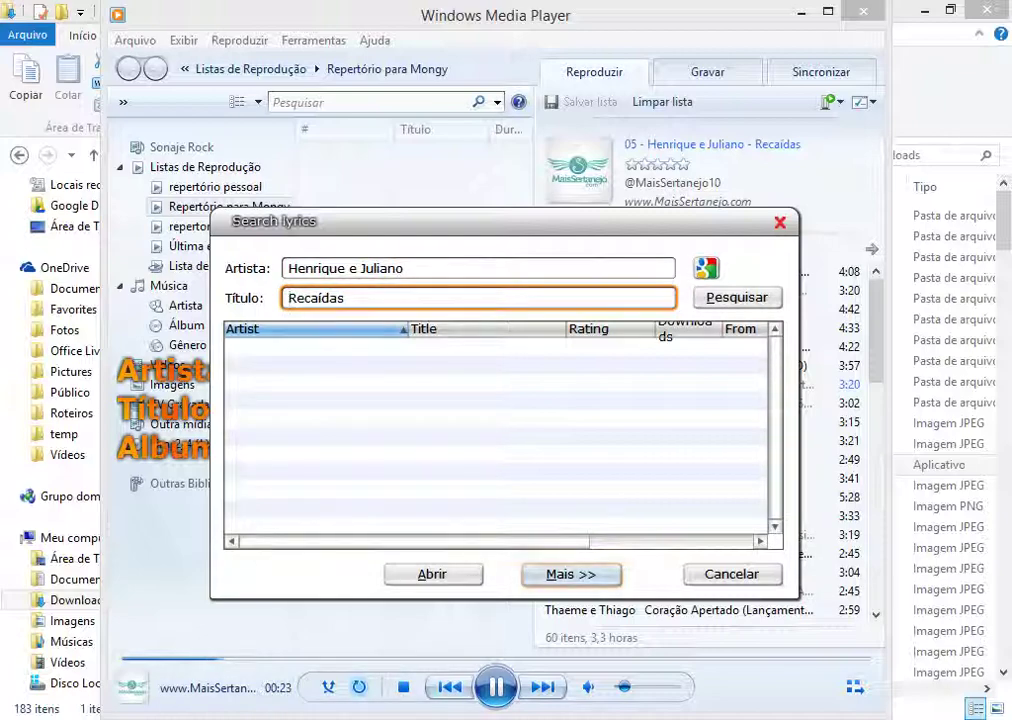
pyautogui.press('Return')
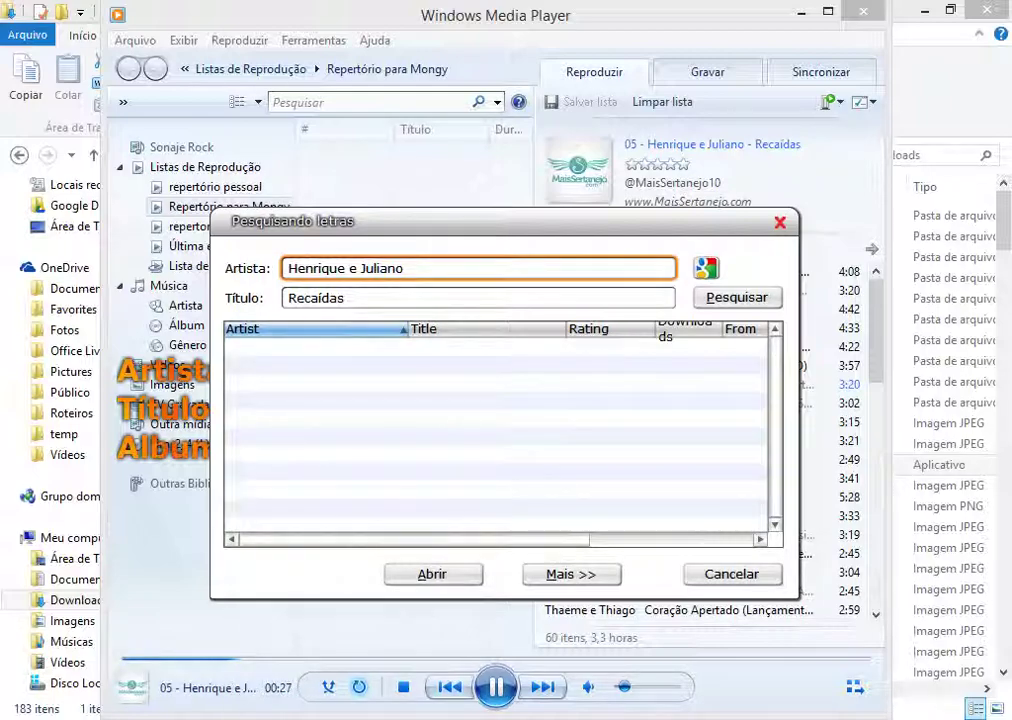
# Step: Move the lyrics search window off the playlist, play "Dou a vida por um beijo" and dismiss the old search
pyautogui.moveTo(500, 221); pyautogui.dragTo(290, 182)
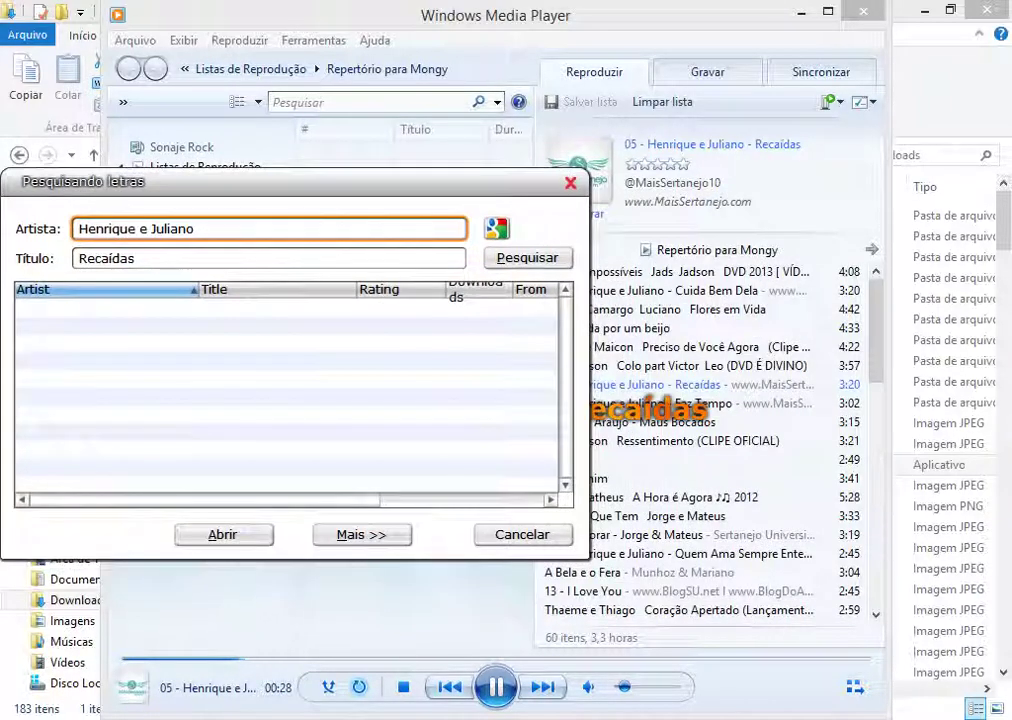
pyautogui.moveTo(190, 181); pyautogui.dragTo(290, 505)
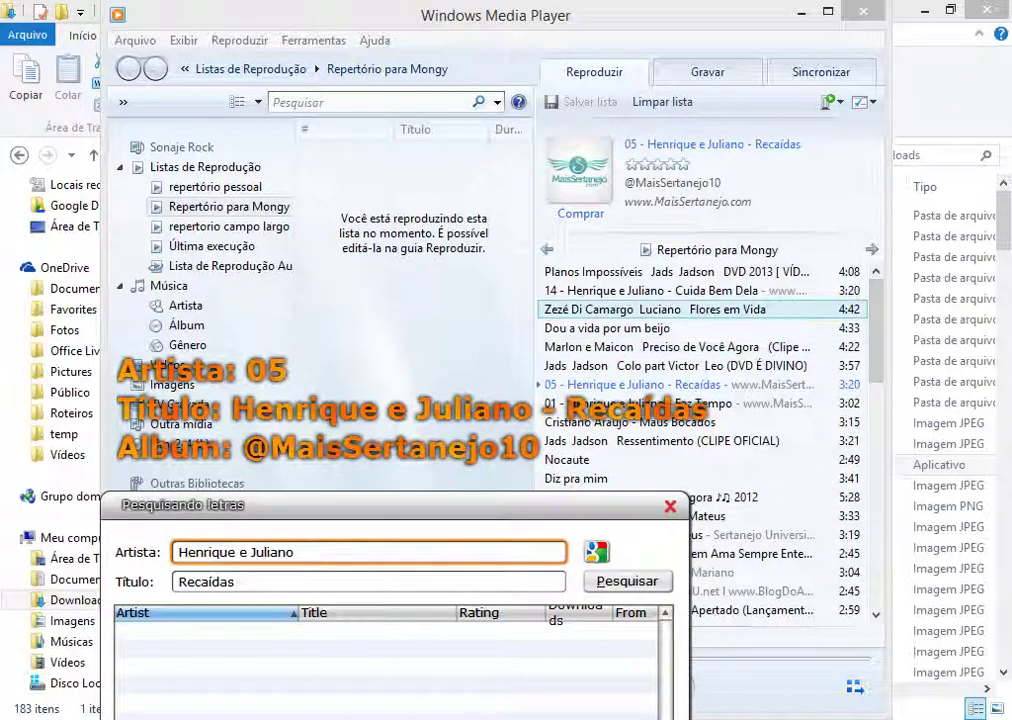
pyautogui.doubleClick(640, 328)
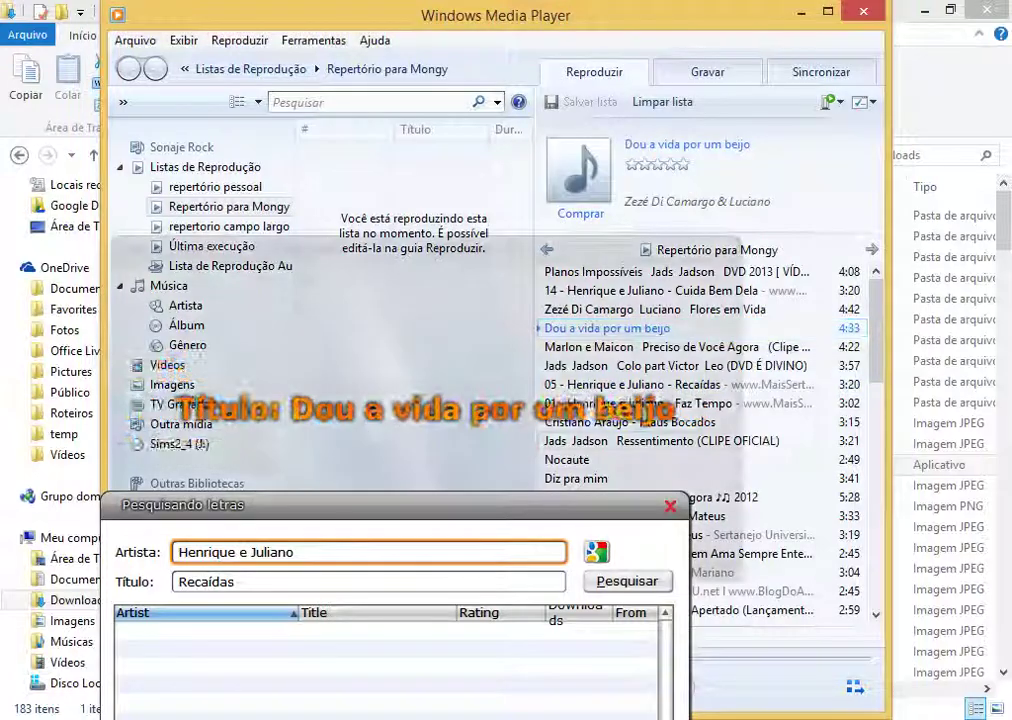
pyautogui.moveTo(400, 505); pyautogui.dragTo(540, 250)
pyautogui.press('Escape')
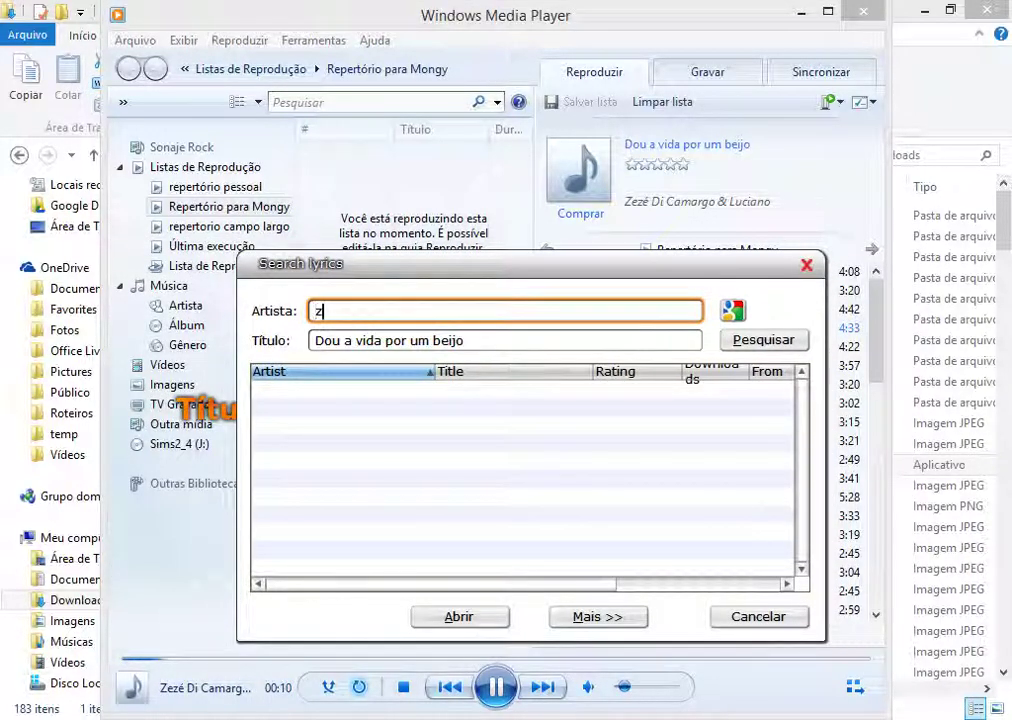
# Step: Search for "Dou a vida por um beijo" lyrics with artist "zezé di camargo e luciano" and open the result without an artist
pyautogui.write('é')
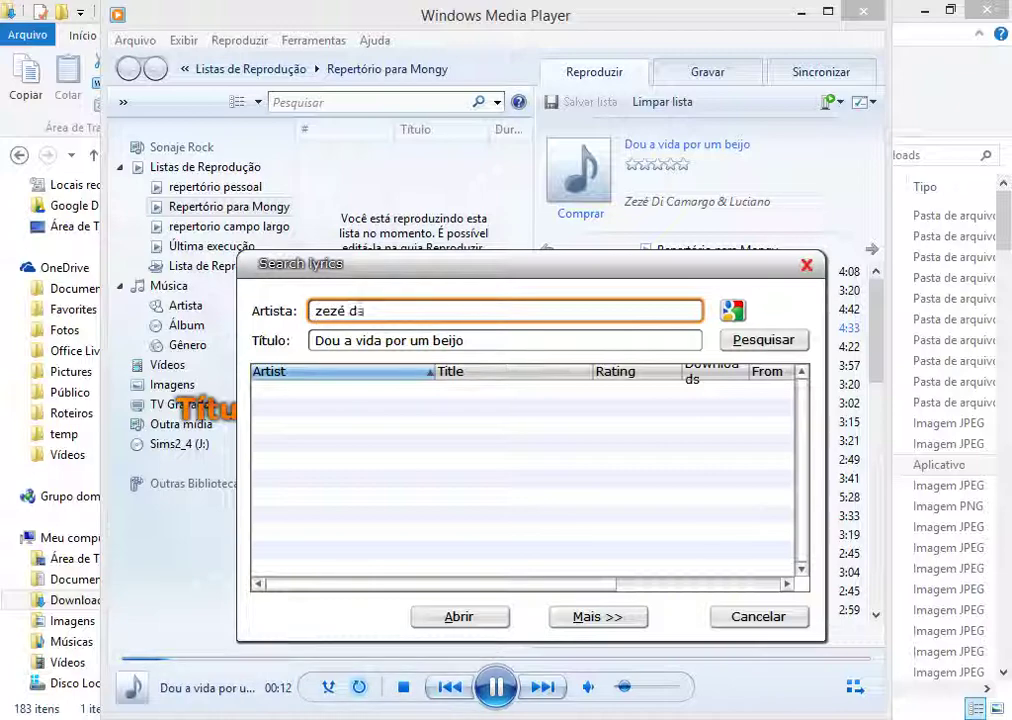
pyautogui.write(' di camargo e luciano')
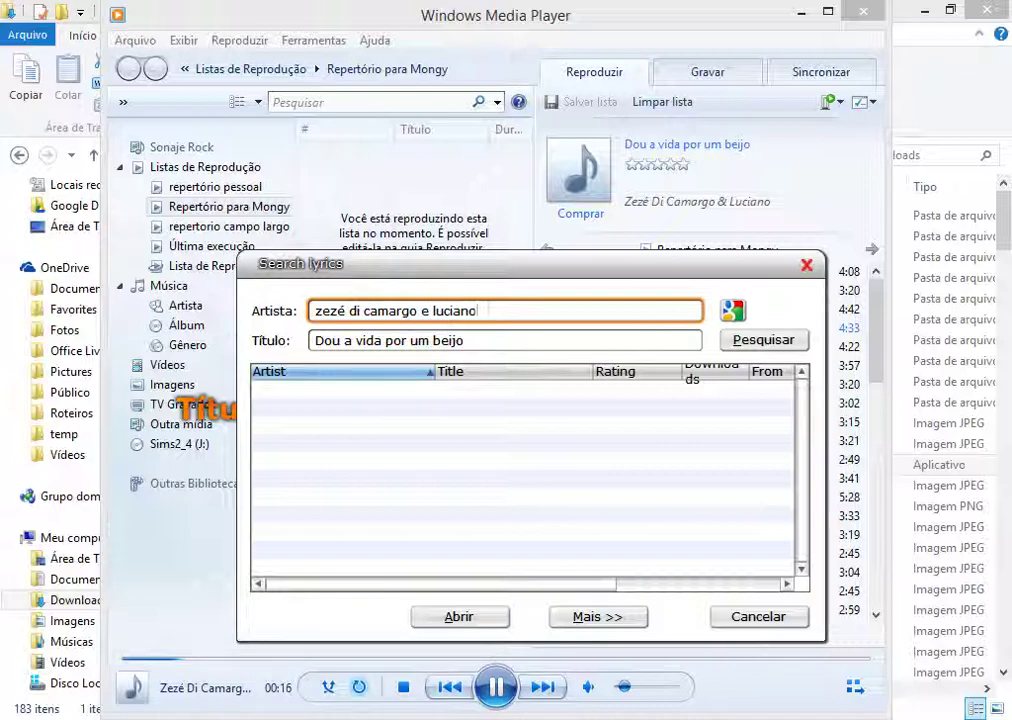
pyautogui.press('Return')
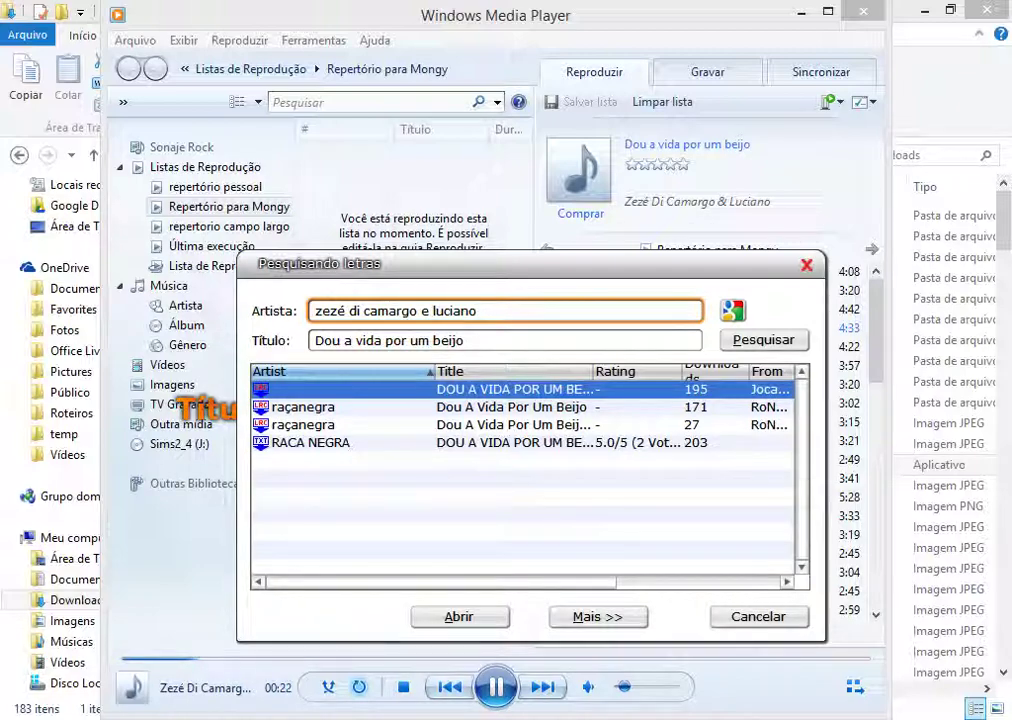
pyautogui.click(490, 407)
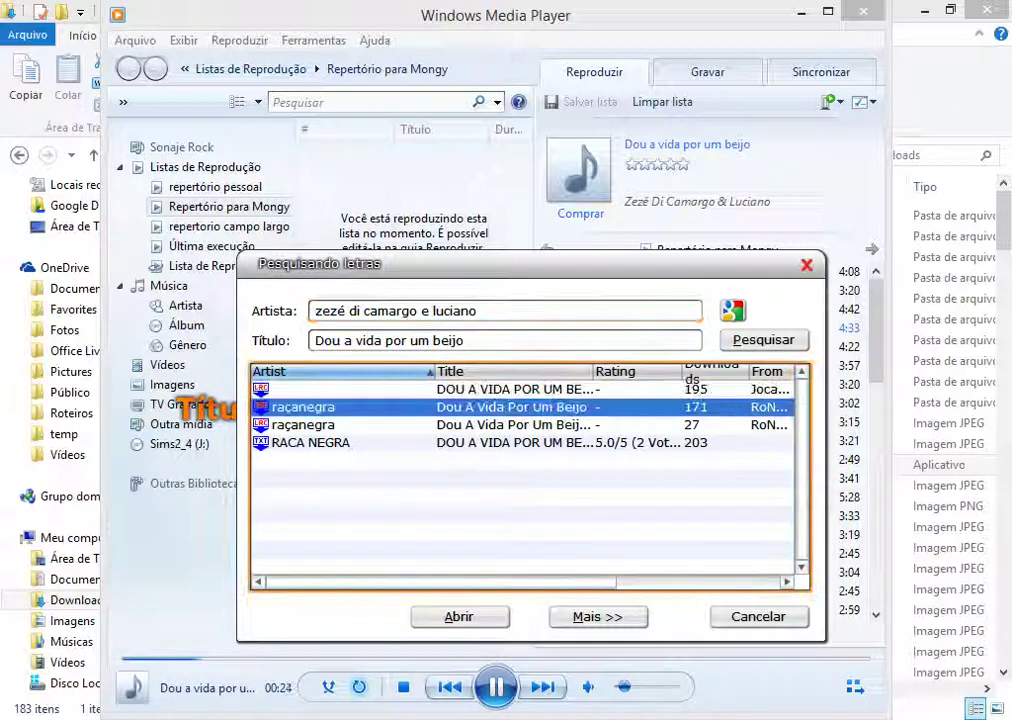
pyautogui.click(490, 390)
pyautogui.press('Return')
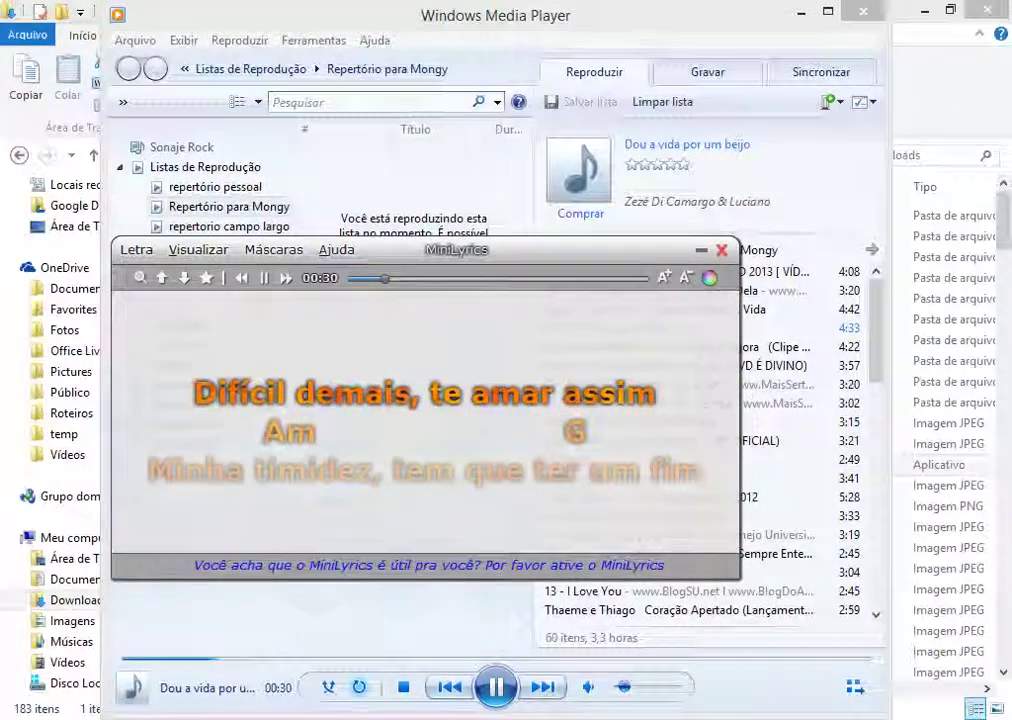
# Step: Reposition the lyrics window over the Projetos-videos folder window, and resume playback before switching back to Windows Media Player
pyautogui.hotkey('alt', 'Tab')
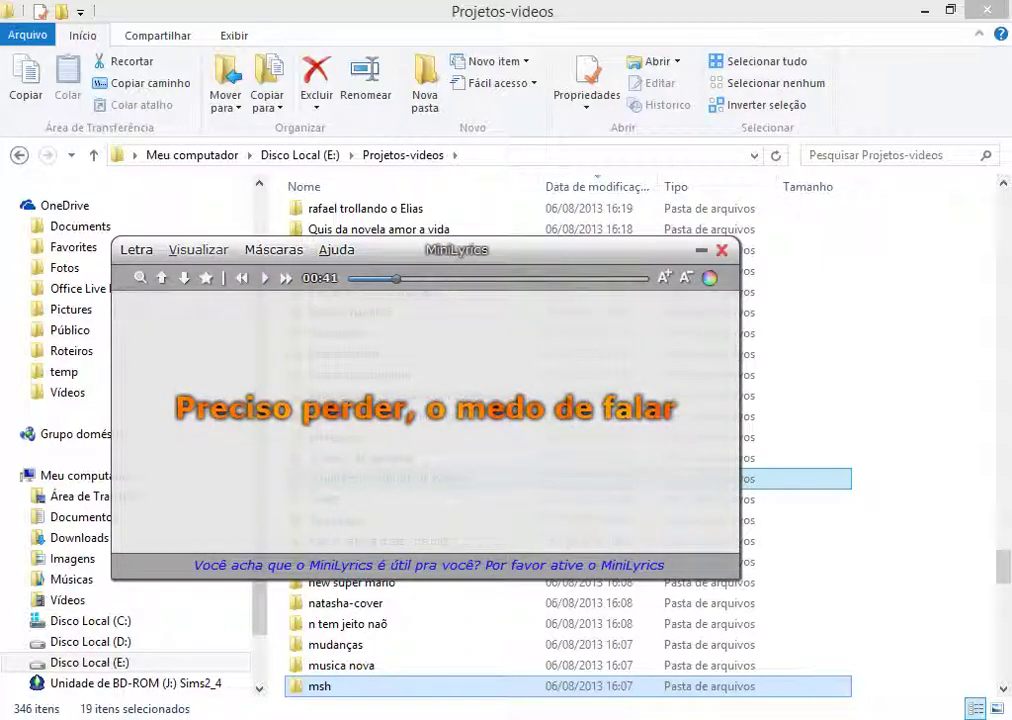
pyautogui.moveTo(520, 250); pyautogui.dragTo(595, 208)
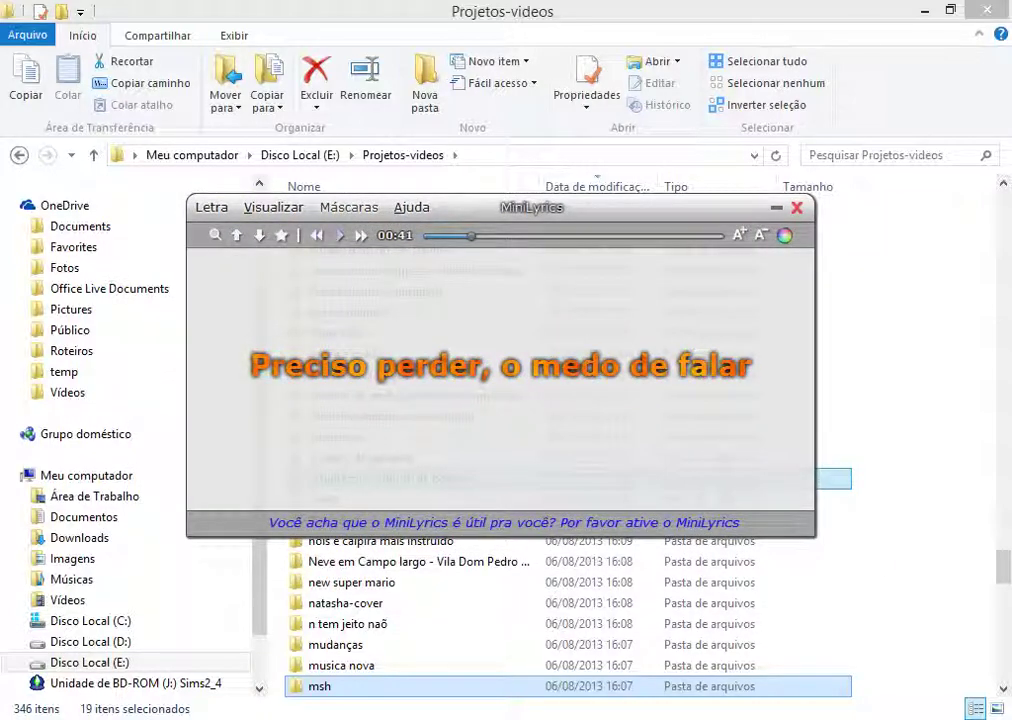
pyautogui.click(340, 236)
pyautogui.hotkey('alt', 'Tab')
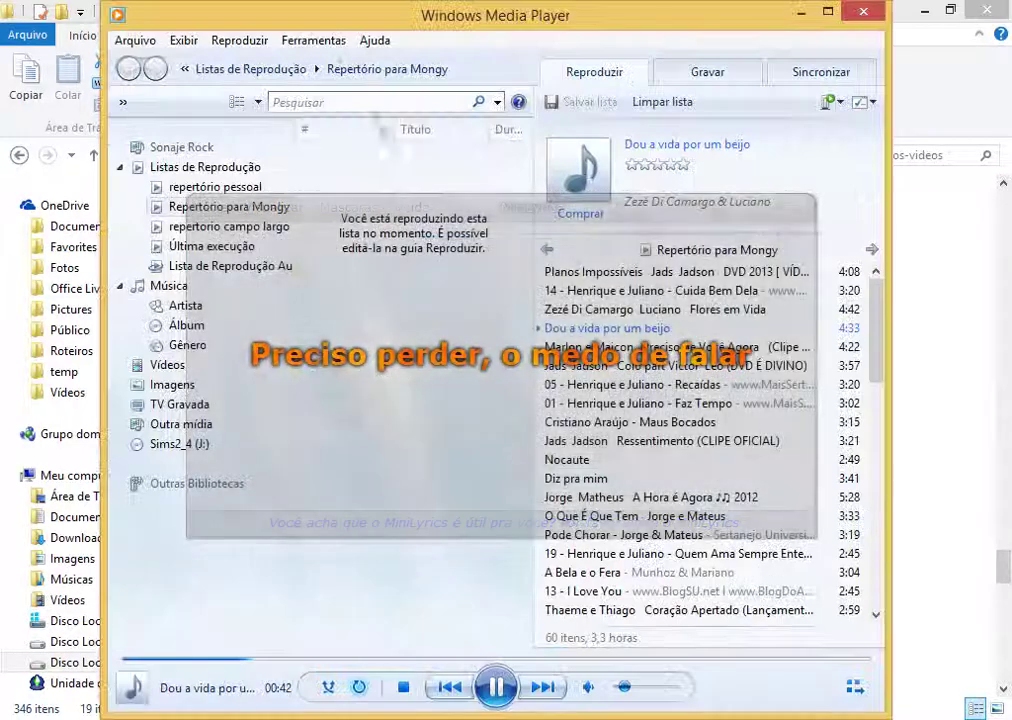
# Step: Disable the MiniLyrics Plugin for WMP in Windows Media Player to hide the lyrics
pyautogui.click(183, 40)
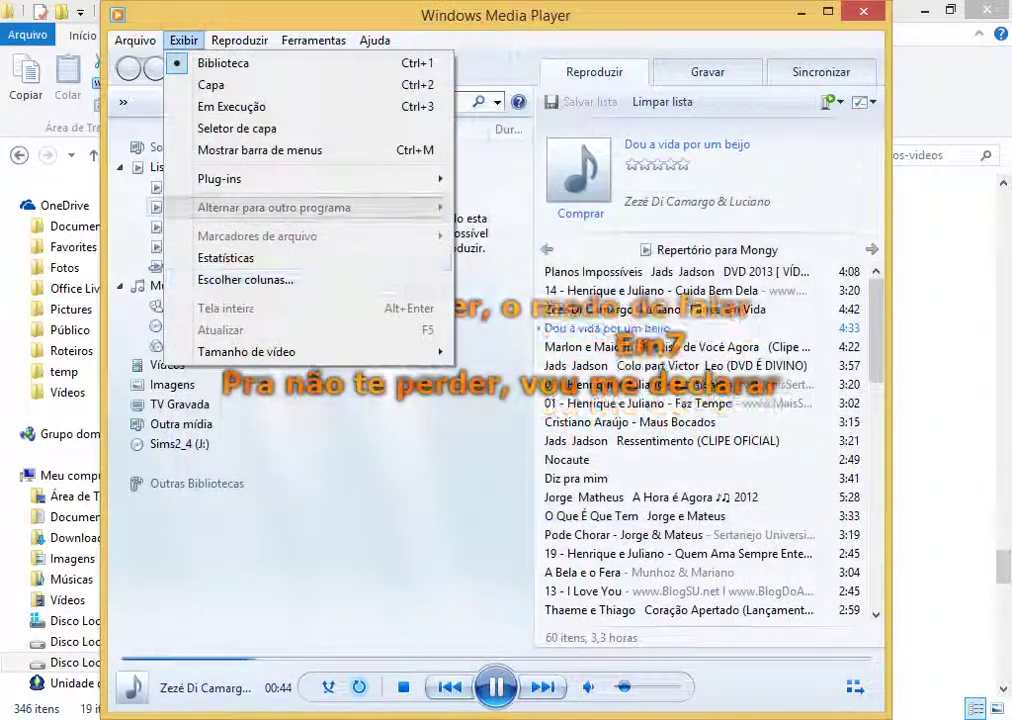
pyautogui.moveTo(220, 178)
pyautogui.moveTo(501, 178)
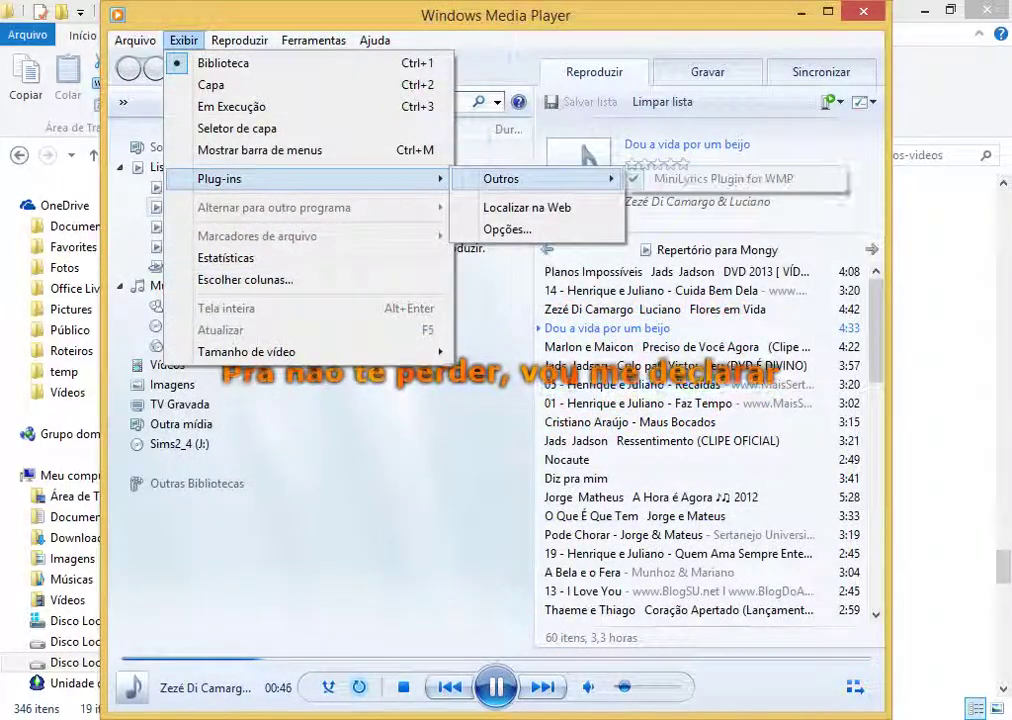
pyautogui.click(723, 179)
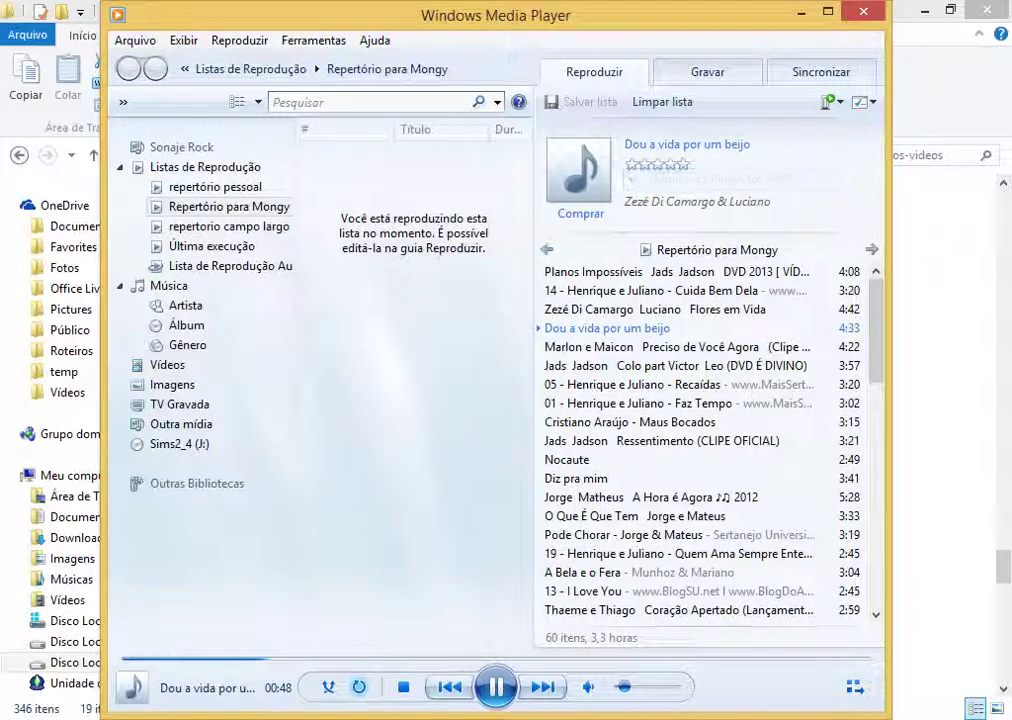
# Step: Enable the MiniLyrics Plugin for WMP again so the lyrics display over the player
pyautogui.click(183, 40)
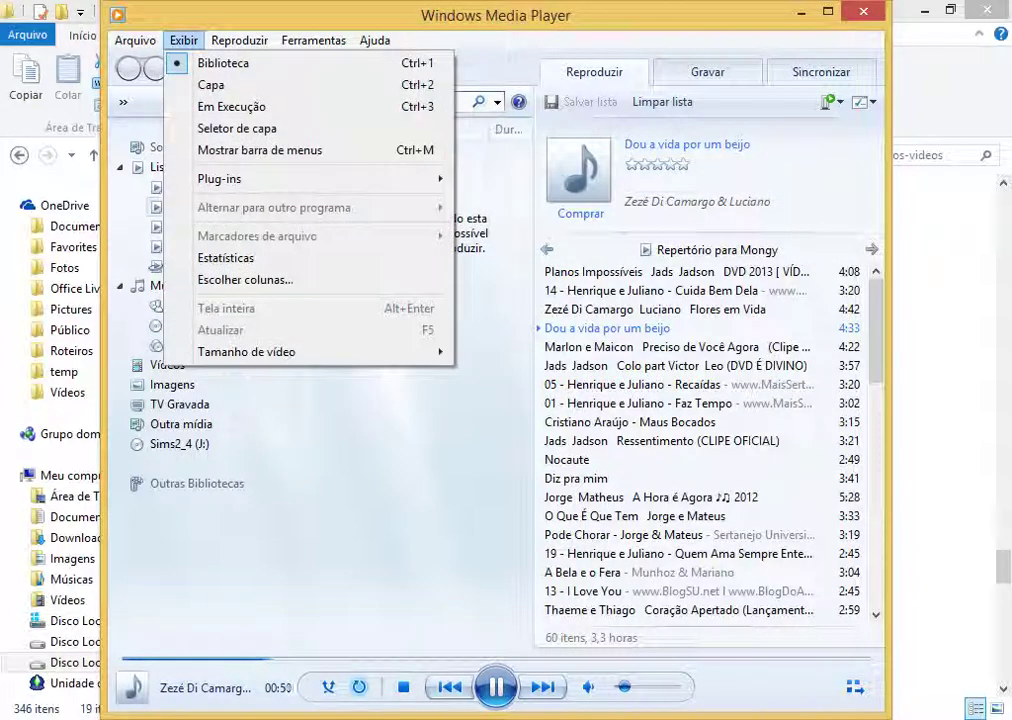
pyautogui.moveTo(300, 178)
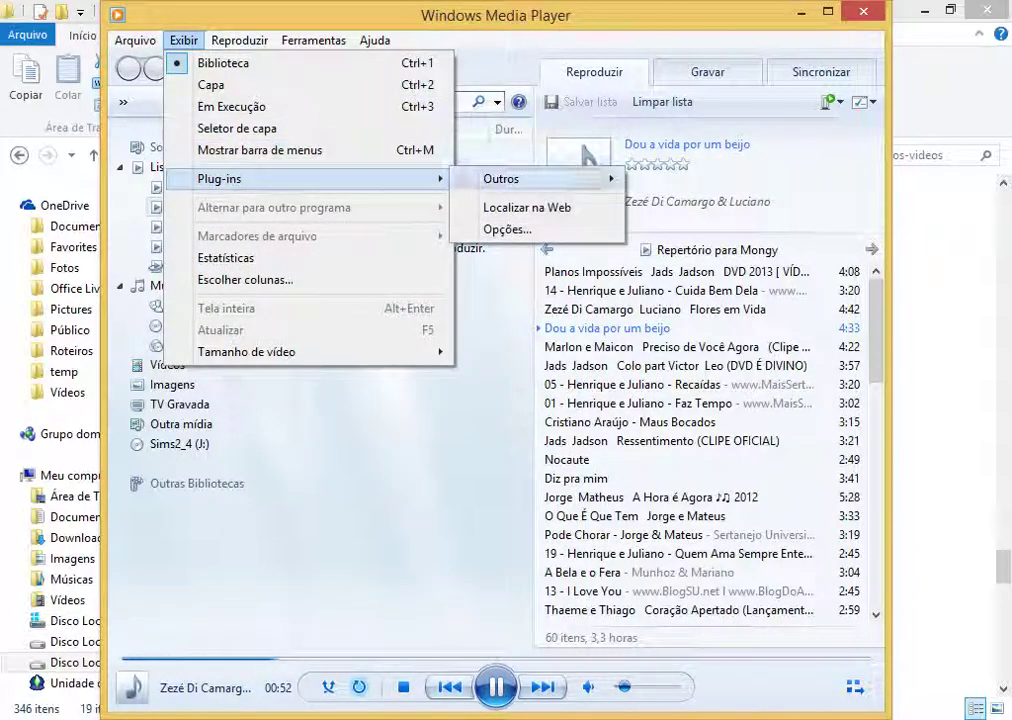
pyautogui.moveTo(520, 178)
pyautogui.click(723, 178)
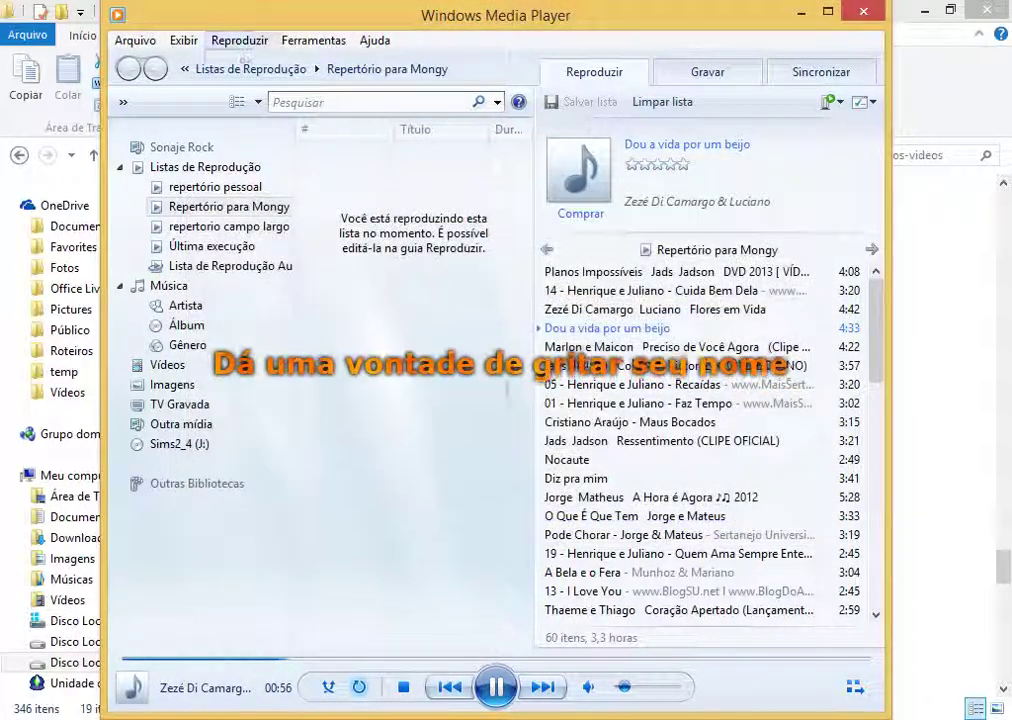
pyautogui.click(239, 40)
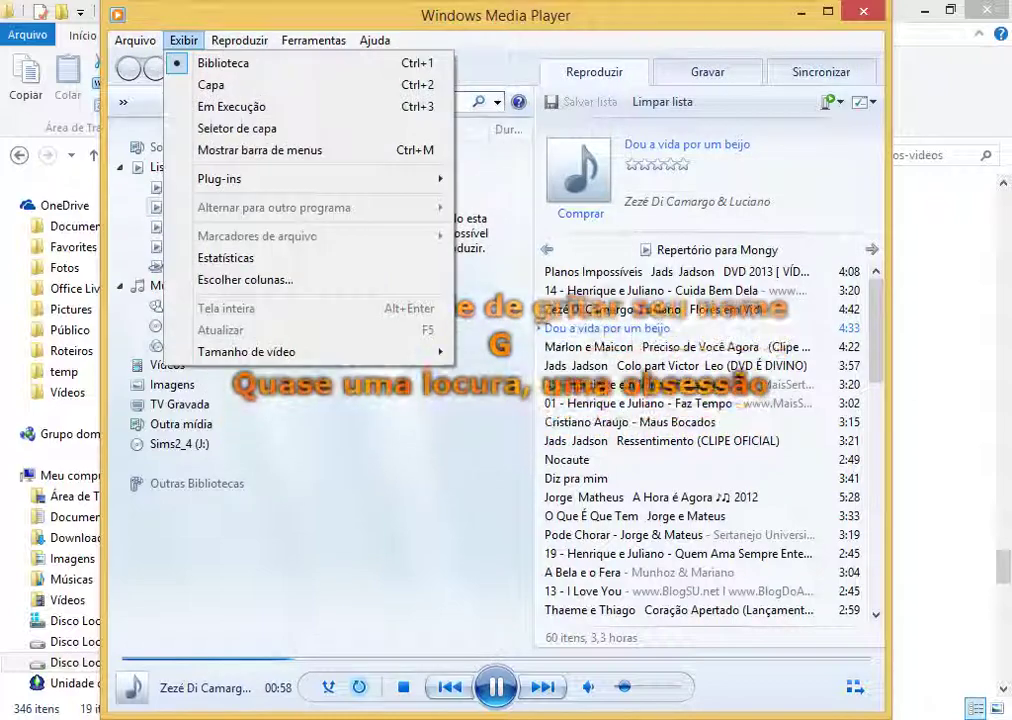
pyautogui.moveTo(300, 178)
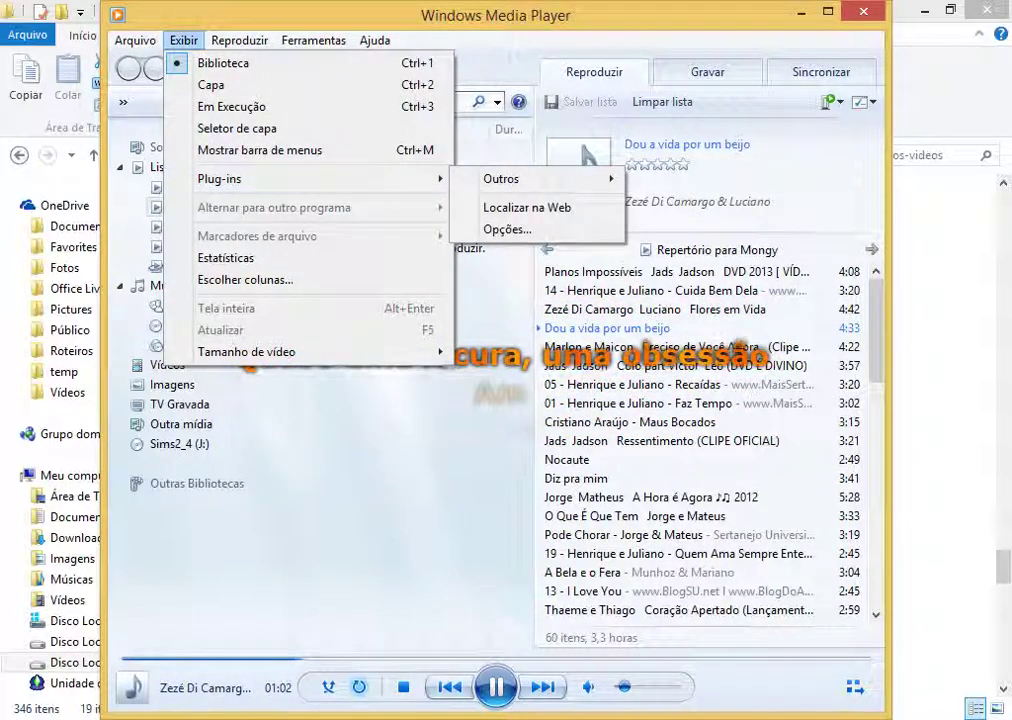
pyautogui.moveTo(239, 41)
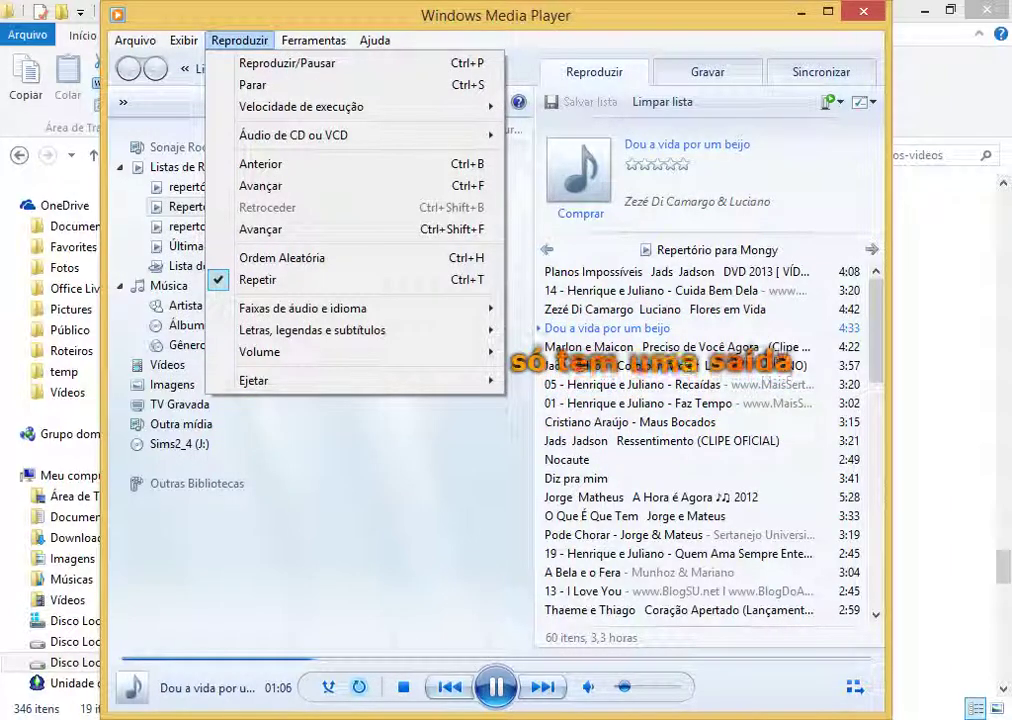
pyautogui.moveTo(313, 41)
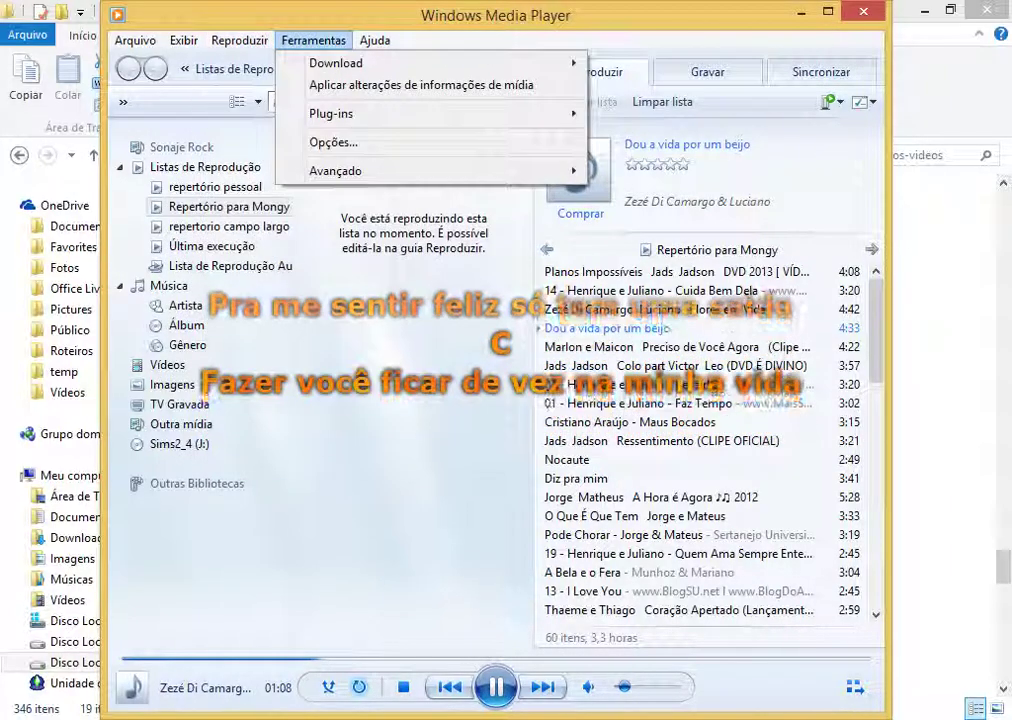
pyautogui.moveTo(331, 113)
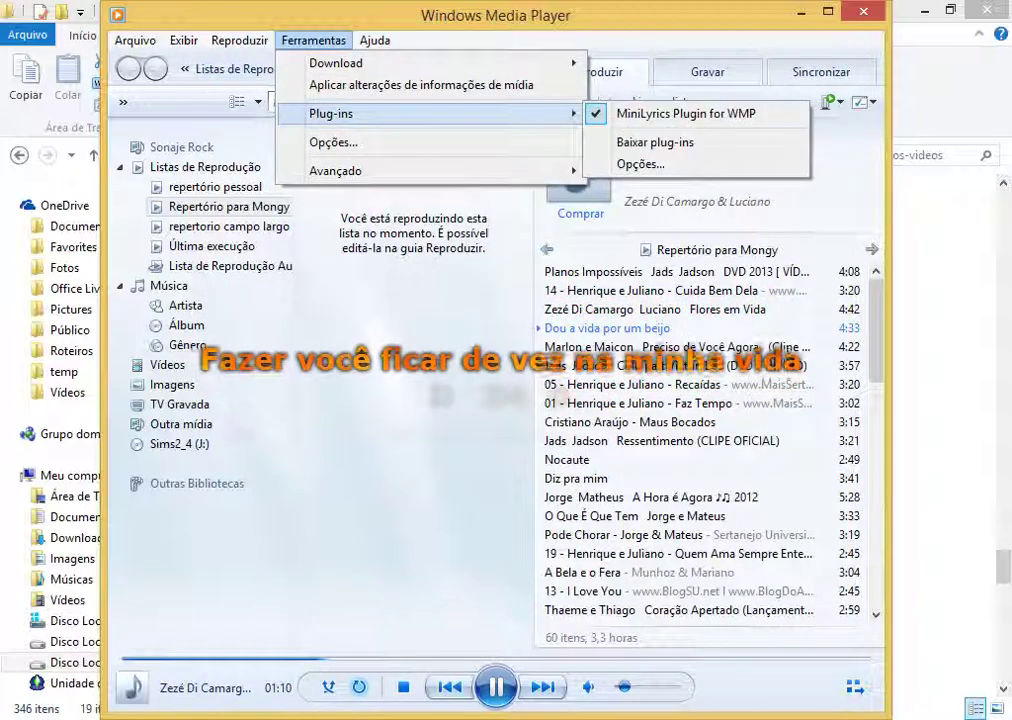
# Step: Switch the player to the Capa skin view and from there to the Em Execução view, shifting its window slightly
pyautogui.moveTo(184, 41)
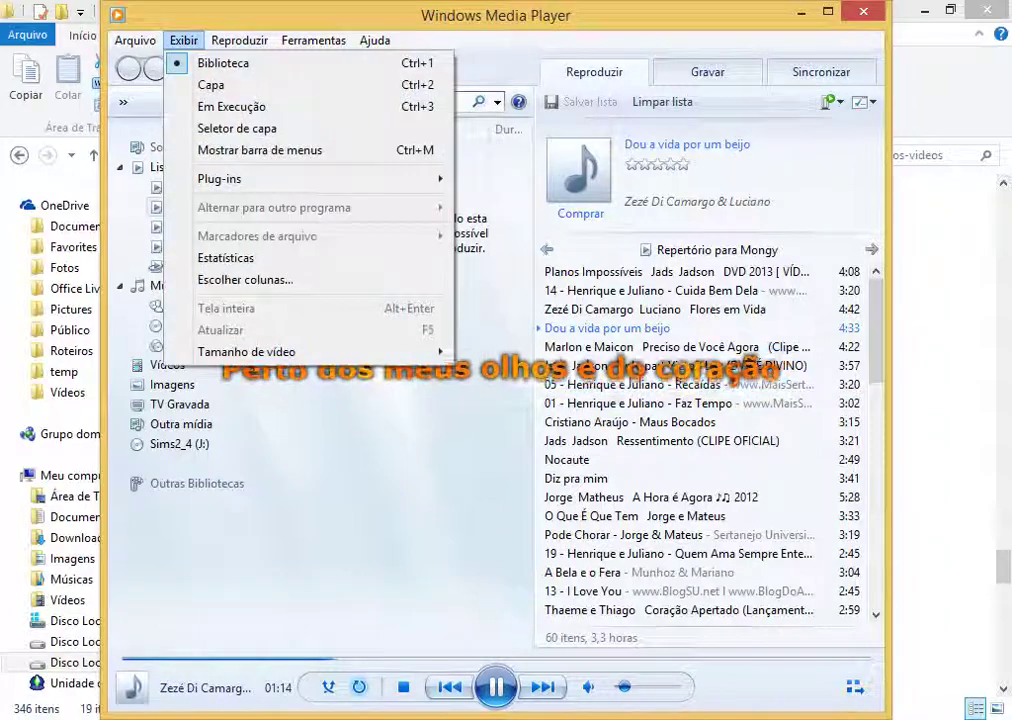
pyautogui.click(211, 85)
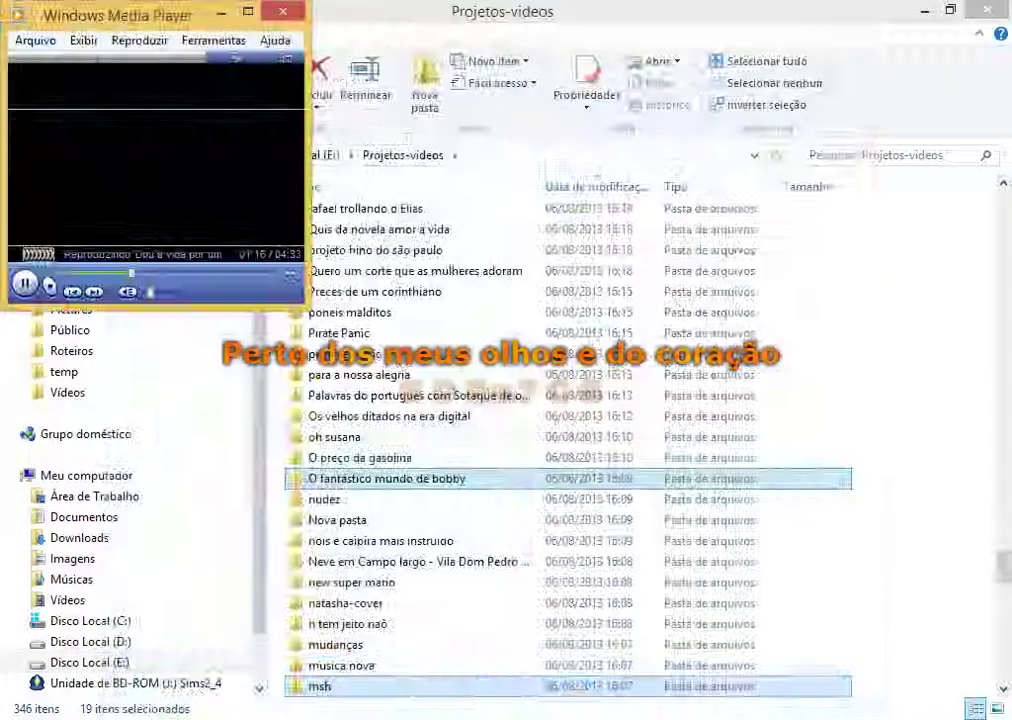
pyautogui.click(84, 41)
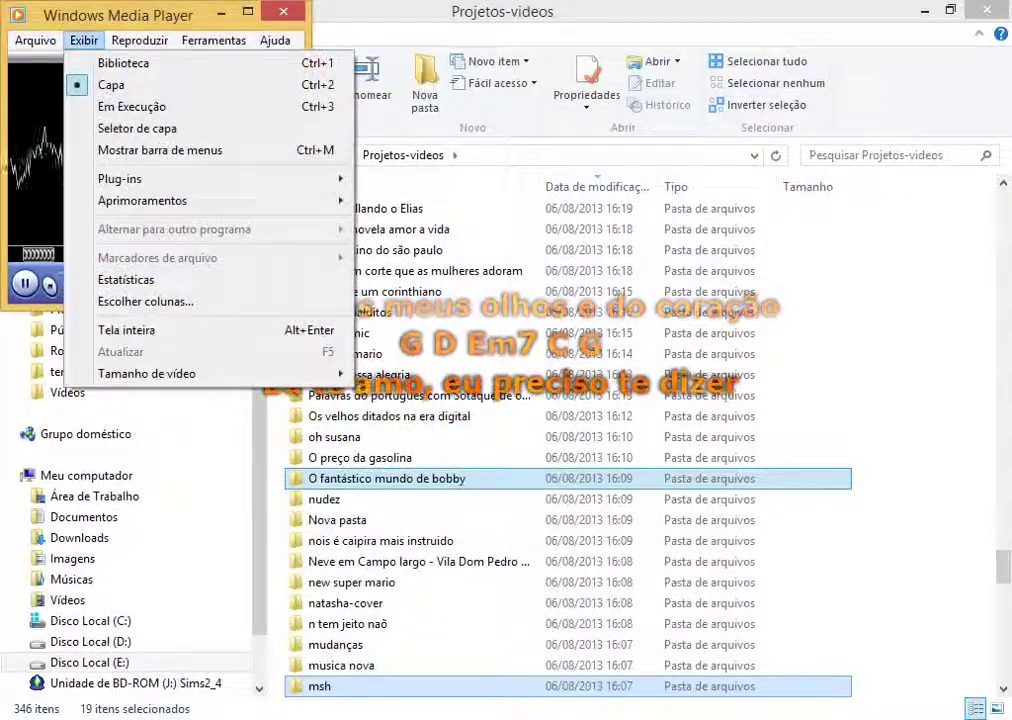
pyautogui.click(131, 106)
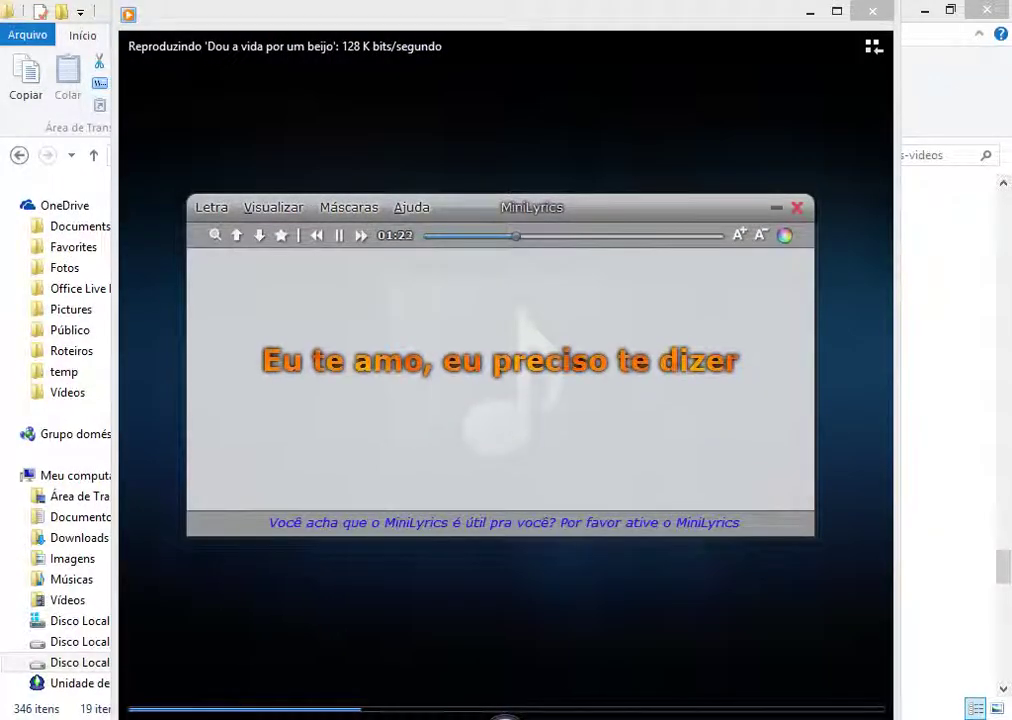
pyautogui.moveTo(500, 12); pyautogui.dragTo(522, 6)
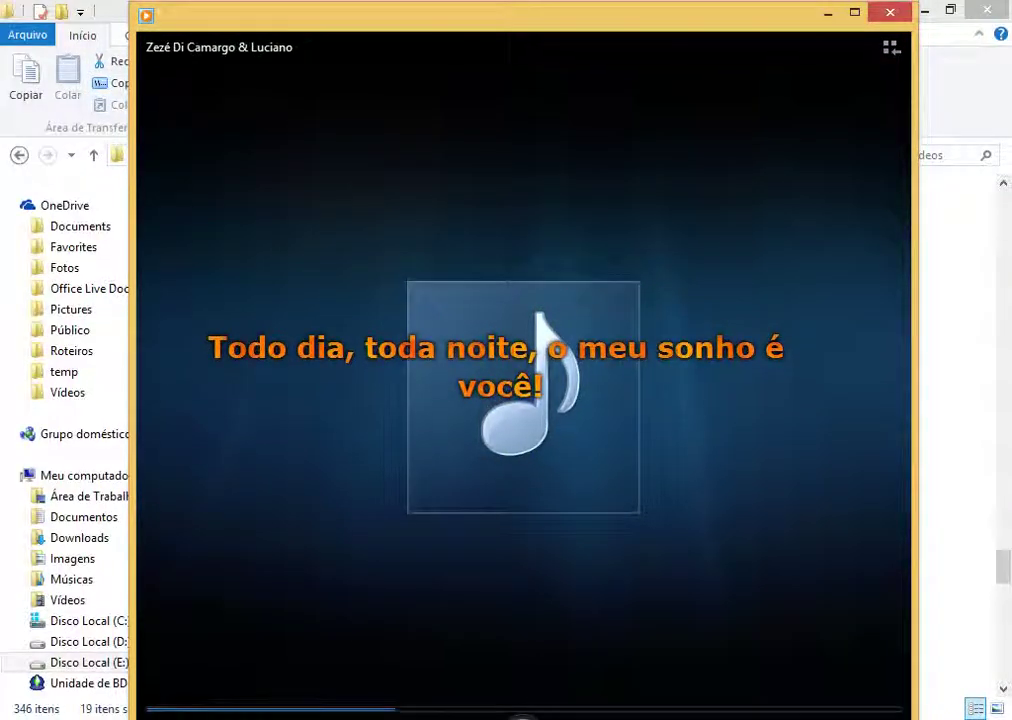
pyautogui.press('alt')
pyautogui.moveTo(185, 67)
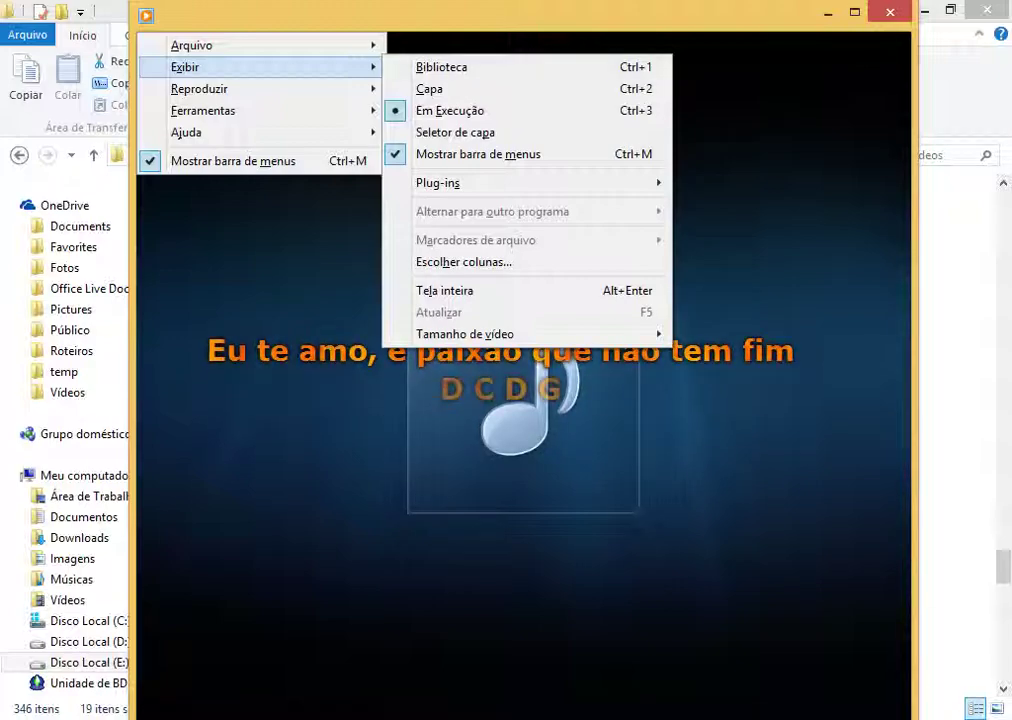
pyautogui.press('Escape')
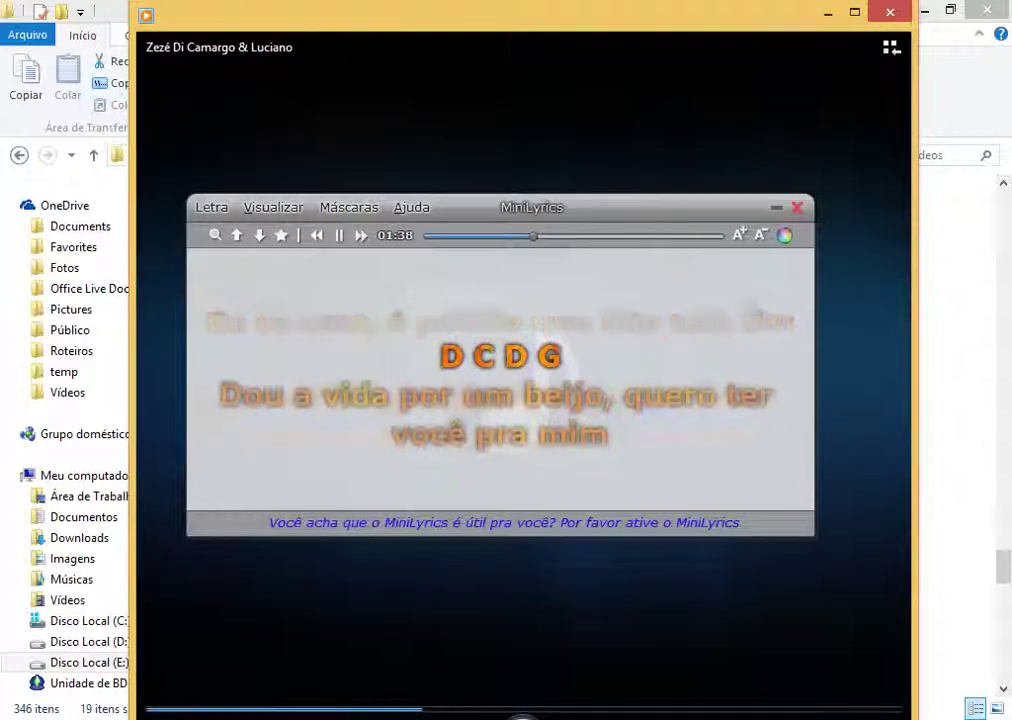
# Step: Reposition the MiniLyrics window over the upper-left part of the player's Em Execução display
pyautogui.moveTo(500, 208); pyautogui.dragTo(544, 166)
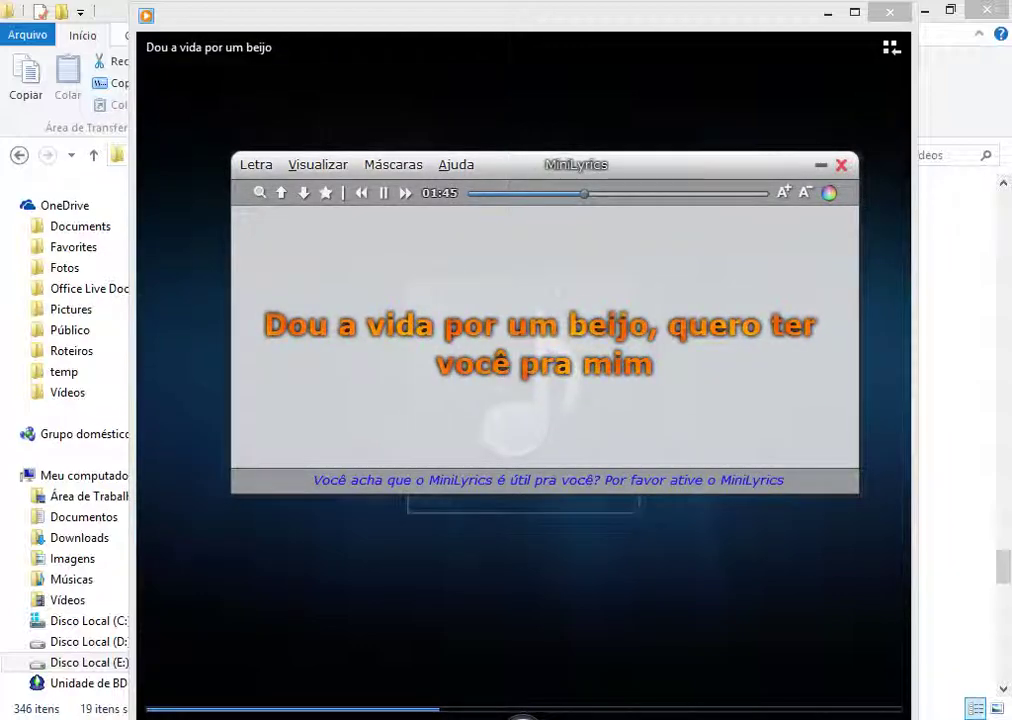
pyautogui.moveTo(544, 166); pyautogui.dragTo(450, 114)
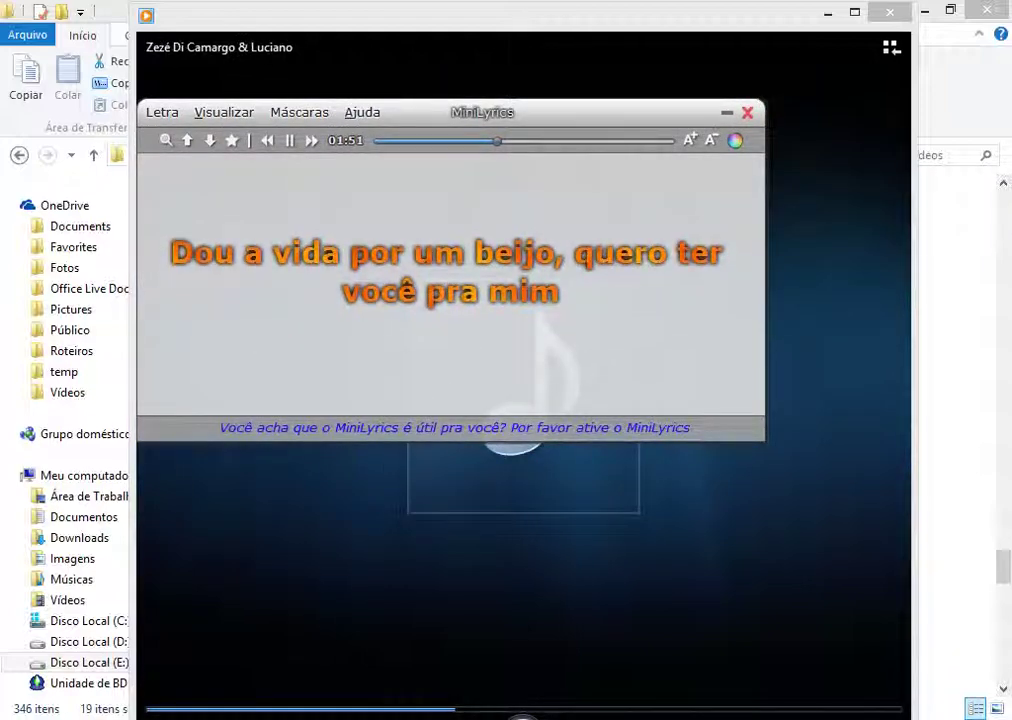
# Step: Close Windows Media Player and the Projetos-videos and Downloads folder windows
pyautogui.click(891, 13)
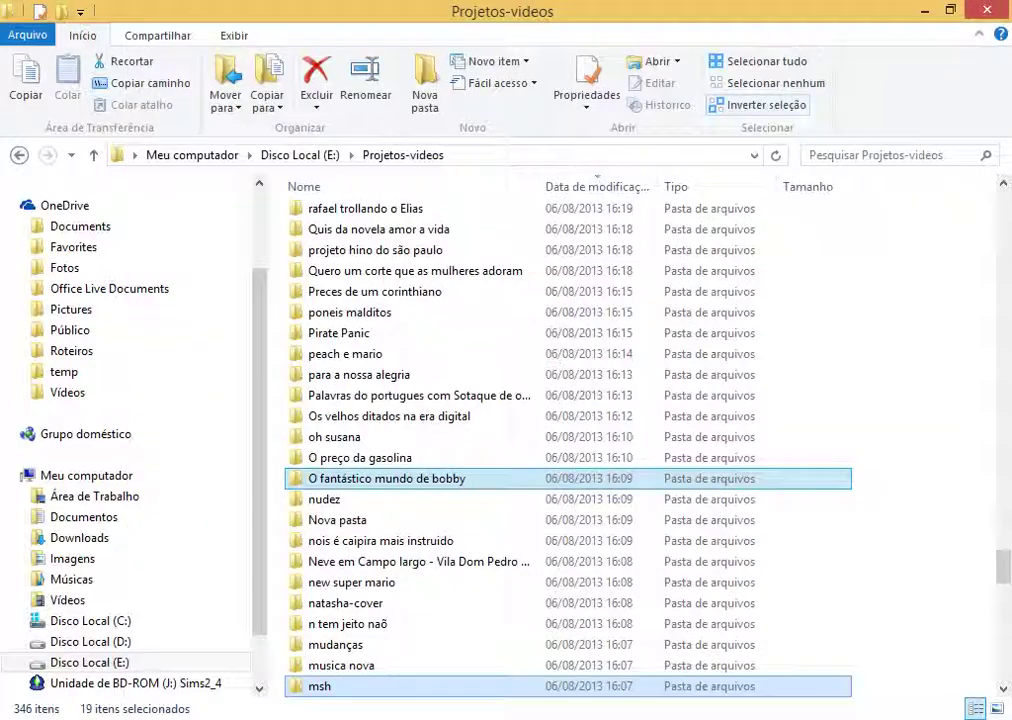
pyautogui.click(1000, 11)
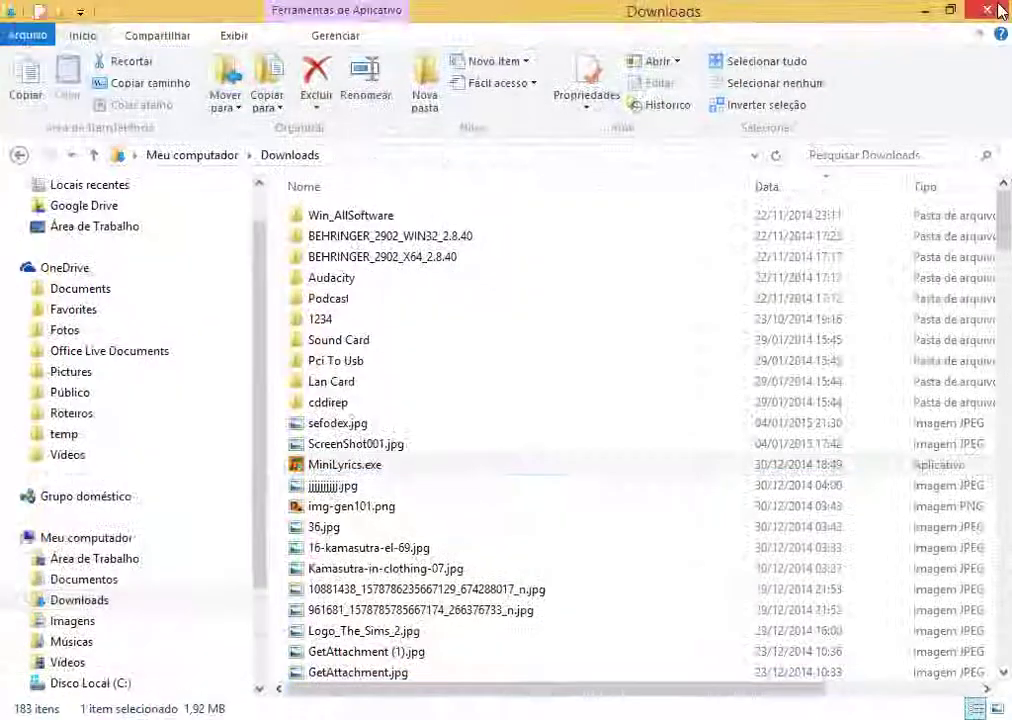
pyautogui.click(1000, 11)
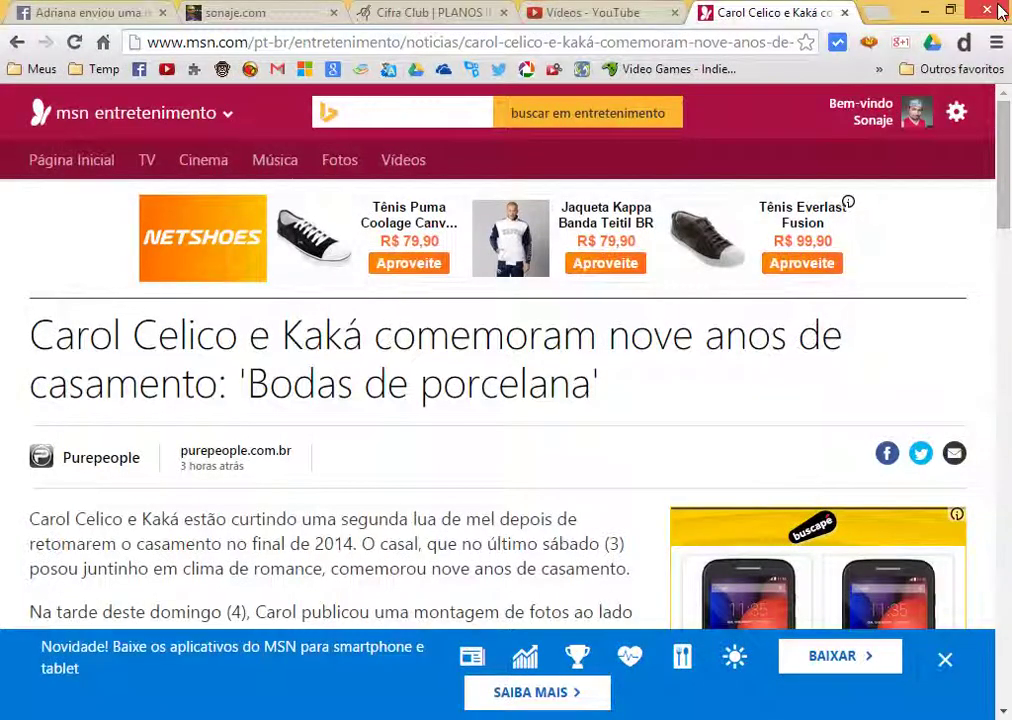